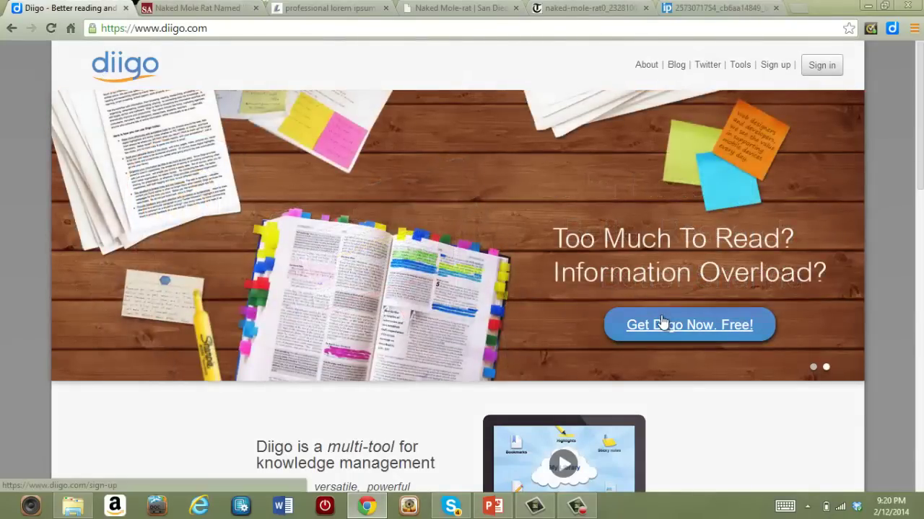
- Go from the Diigo home page to the sign-in page via the top-right Sign in button
left_click(821, 71)
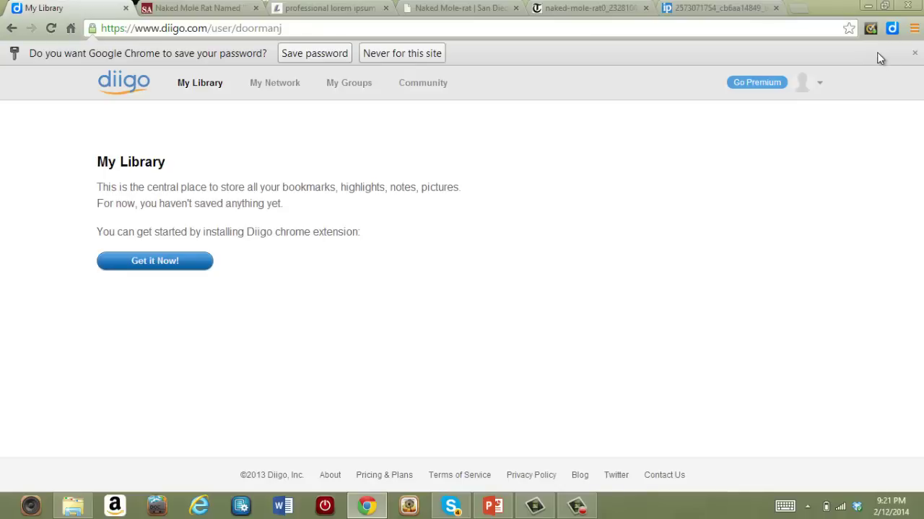
- Log into the Diigo account and land on the empty My Library page
mouse_move(820, 88)
- Bookmark the San Diego Zoo naked mole-rat page with a pasted description and tags 'naked mole rat' and 'animals'
left_click(462, 8)
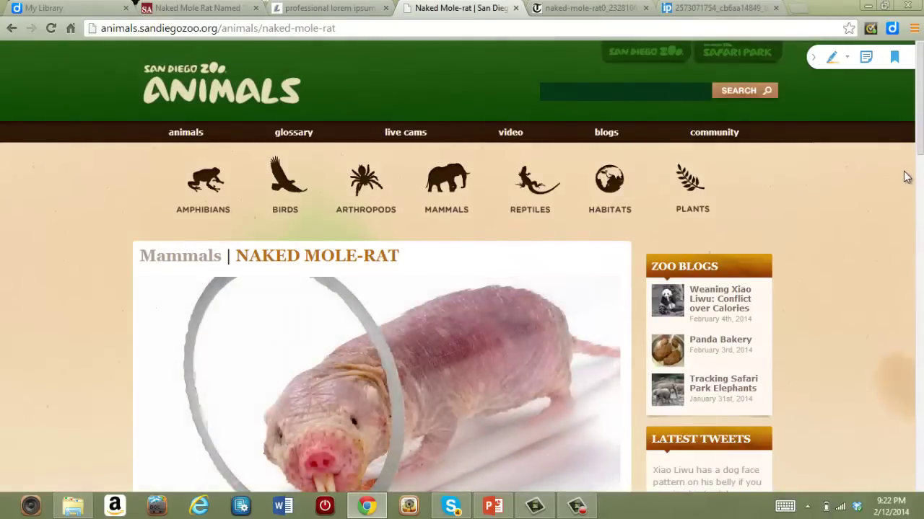
left_click(892, 30)
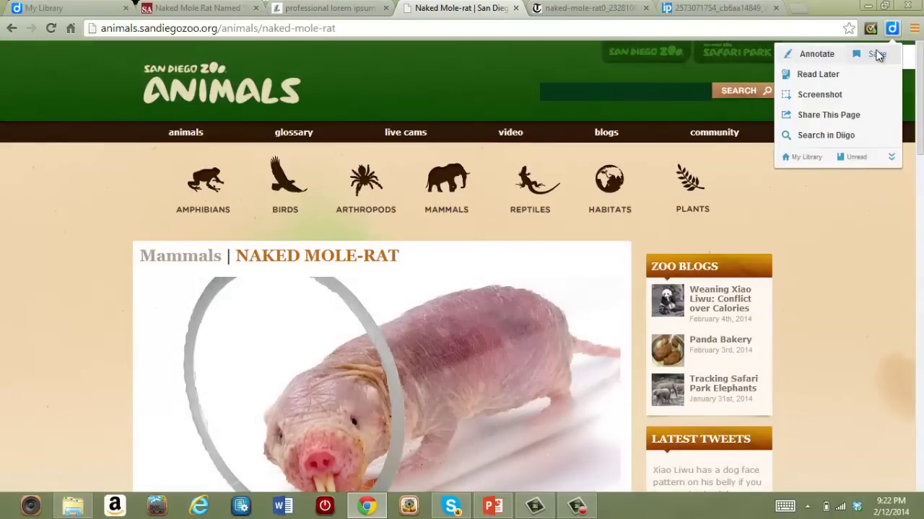
left_click(877, 54)
left_click(655, 144)
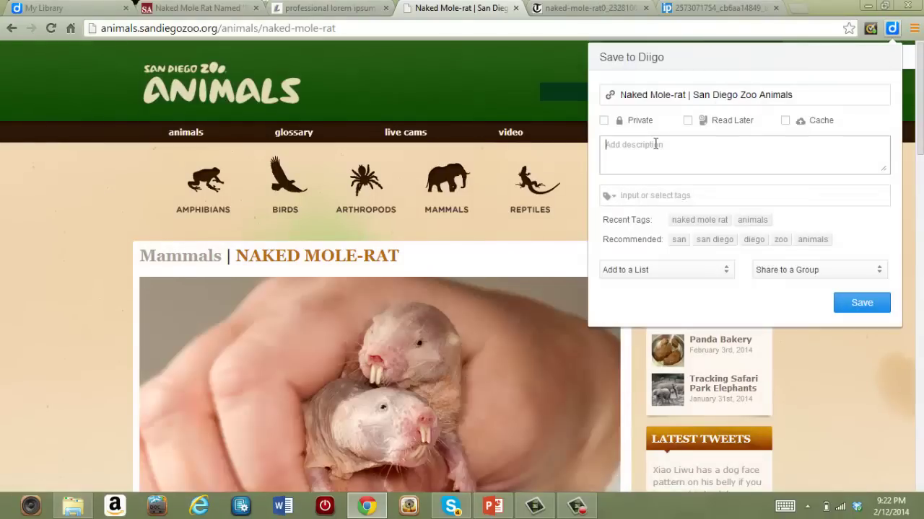
key("ctrl+v")
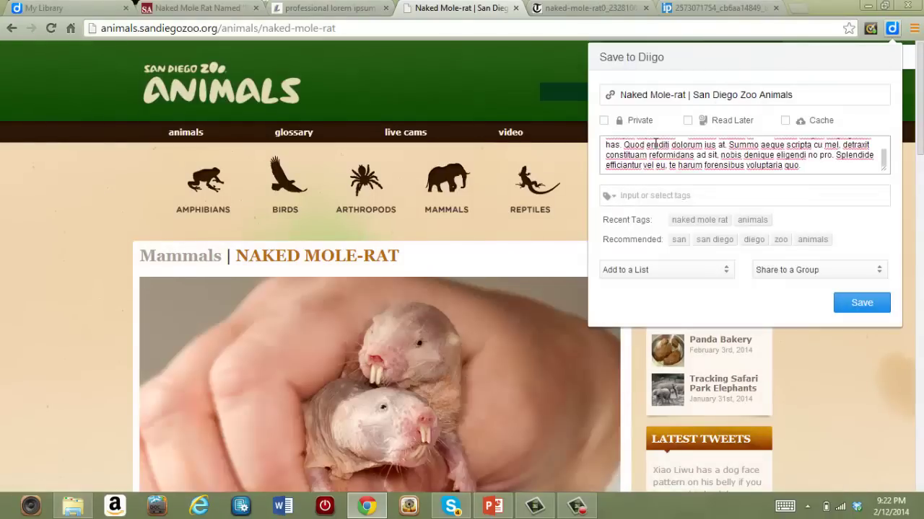
left_click(644, 196)
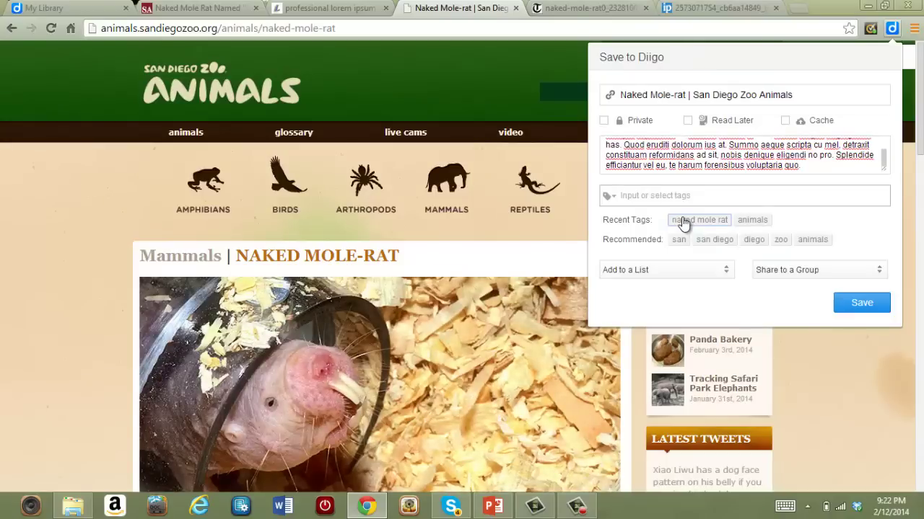
left_click(684, 221)
left_click(748, 221)
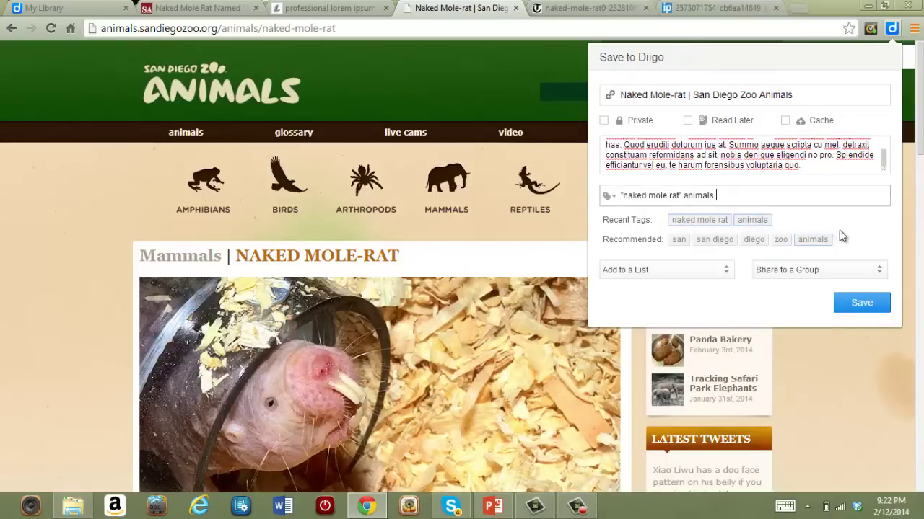
left_click(851, 303)
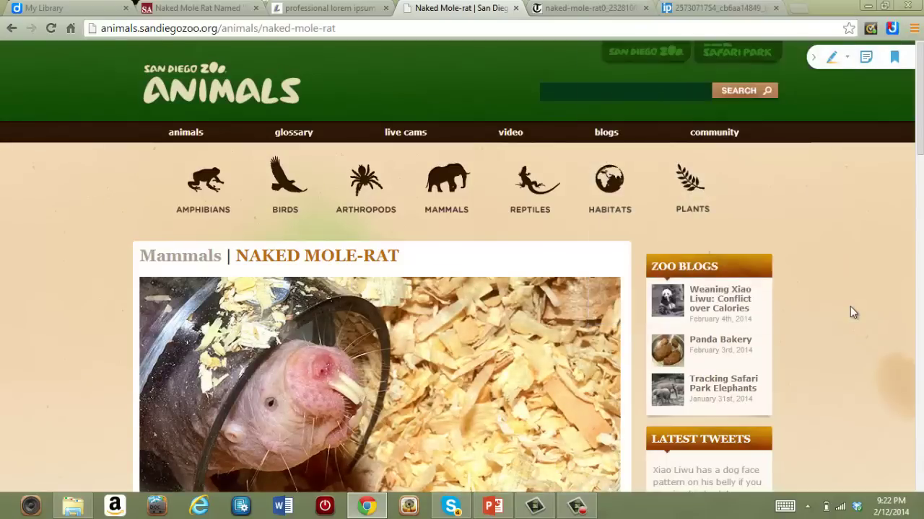
key("ctrl+1")
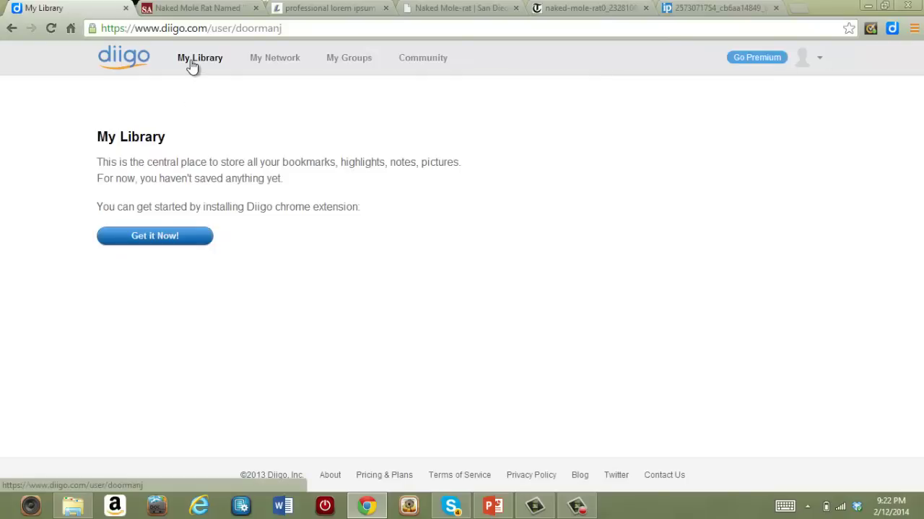
- Refresh My Library, check the mole-rat bookmark's description, then open the zoo page in a new tab
left_click(192, 66)
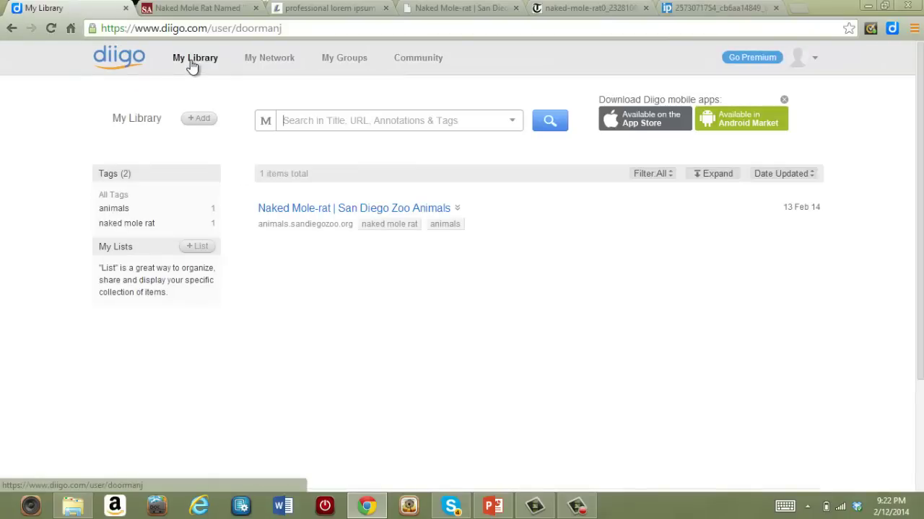
left_click(459, 209)
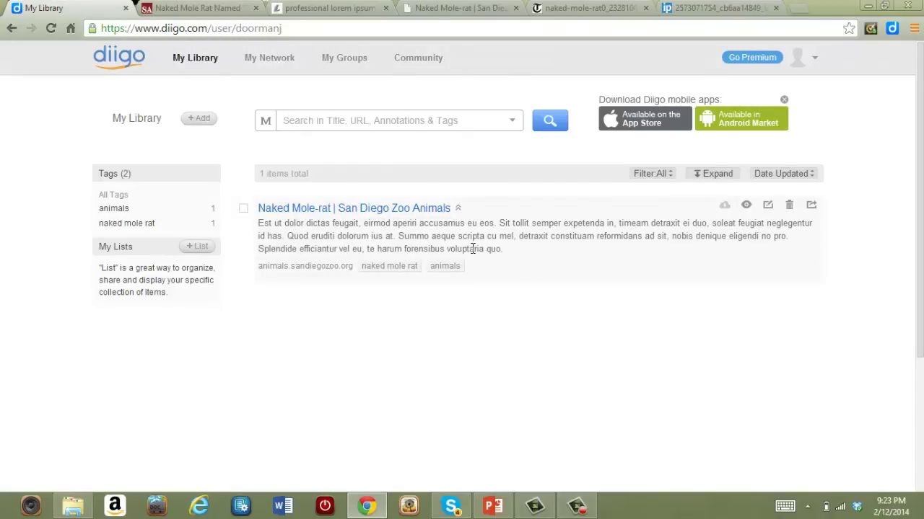
left_click(457, 209)
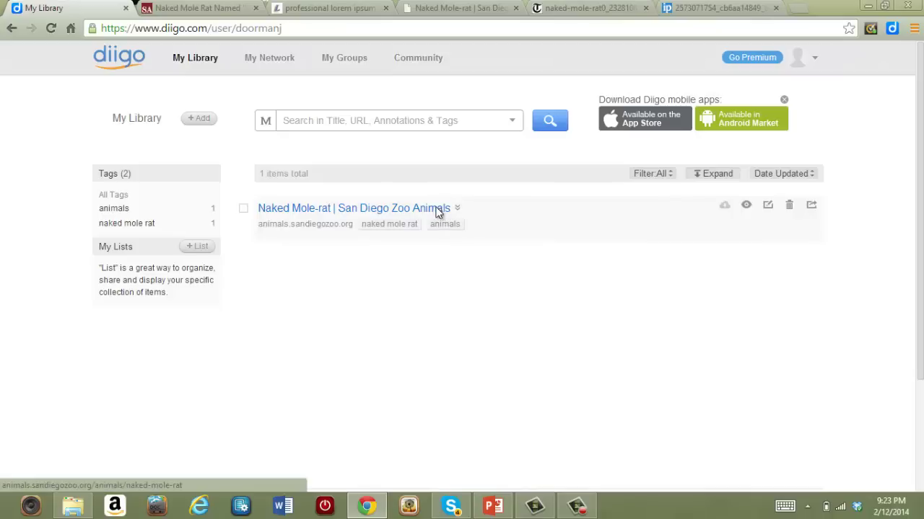
left_click(437, 211)
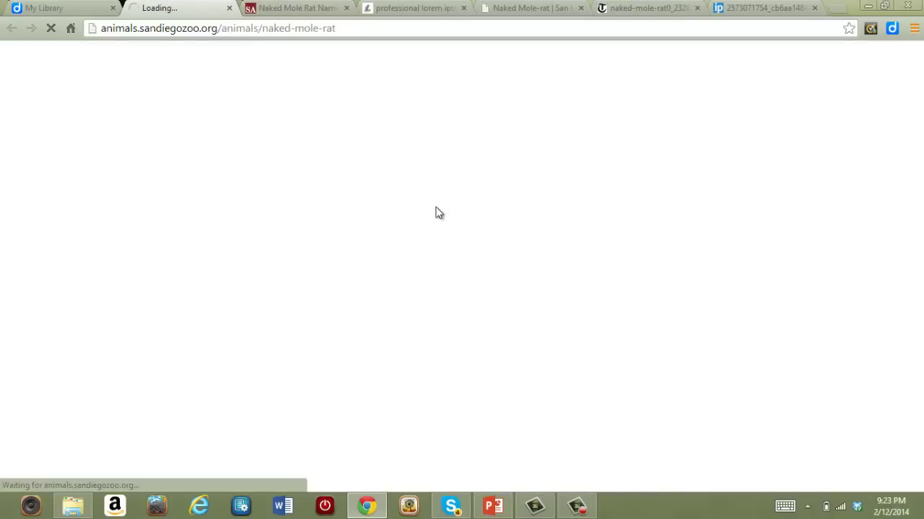
- Bookmark the Scientific American mole-rat article with a pasted description and tags 'naked mole rat' and 'animals'
key("ctrl+Tab")
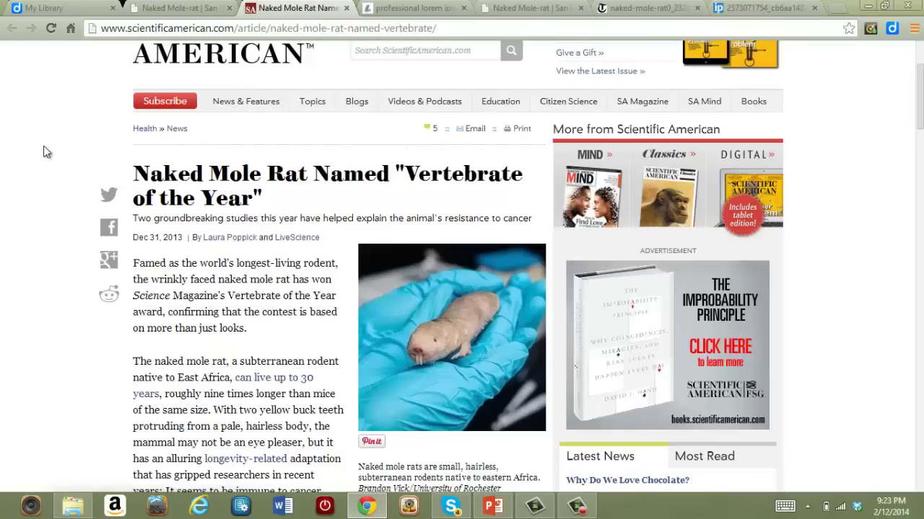
scroll(43, 153, "up", 3)
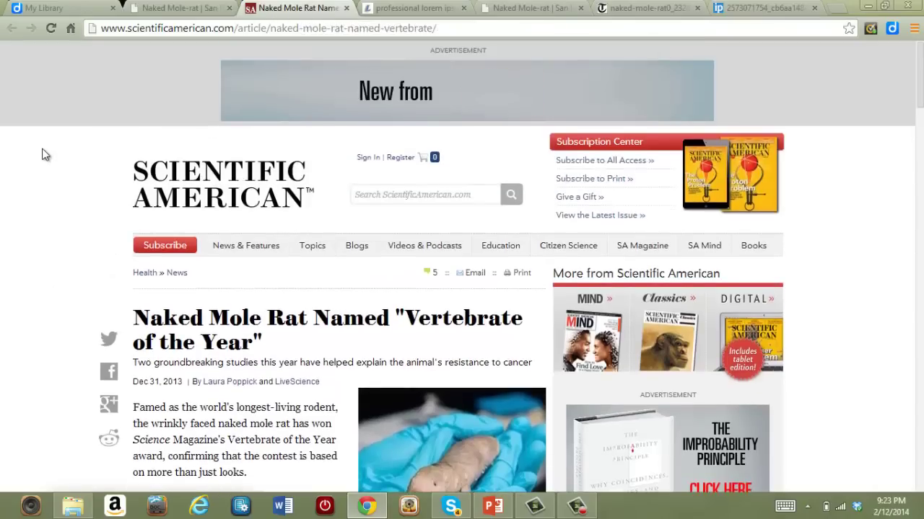
left_click(892, 29)
left_click(877, 53)
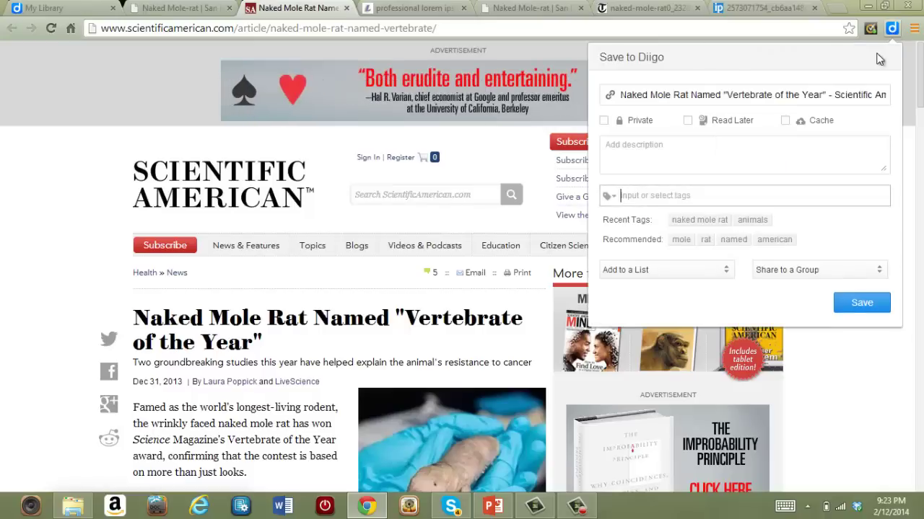
left_click(672, 138)
key("ctrl+v")
left_click(699, 220)
left_click(752, 220)
left_click(855, 303)
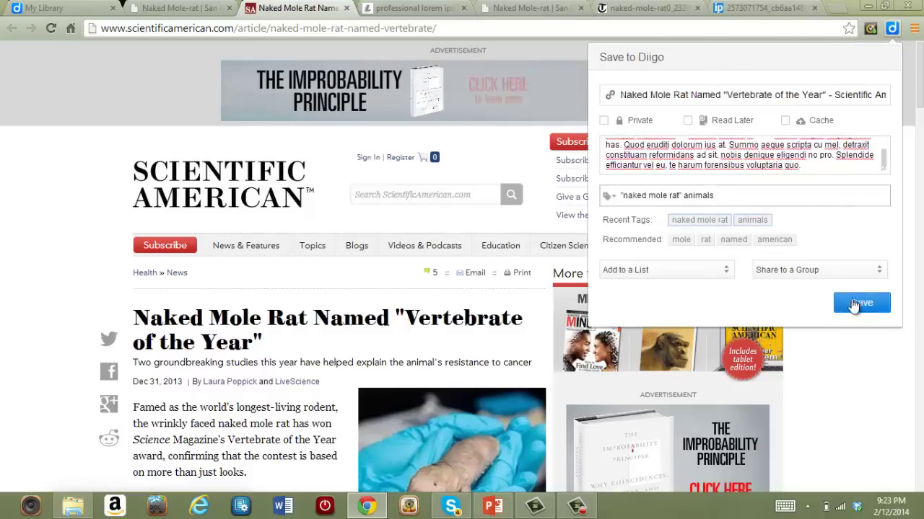
- Highlight the first-study paragraph, through humans and mice, in yellow
scroll(851, 302, "down", 1)
scroll(851, 301, "down", 1)
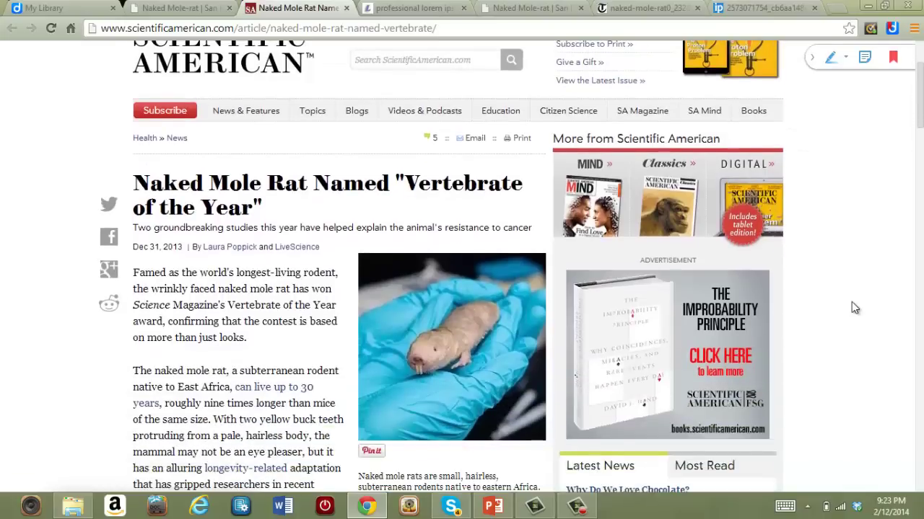
scroll(851, 302, "down", 1)
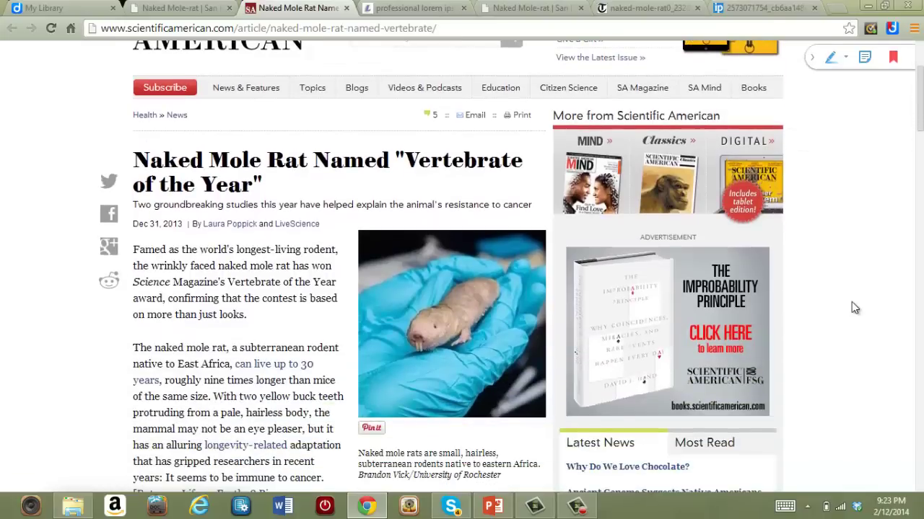
left_click(846, 61)
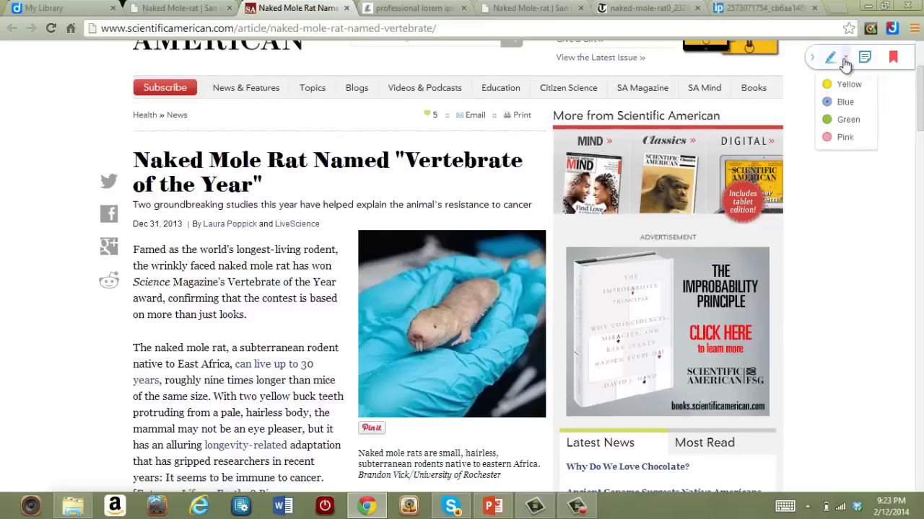
left_click(826, 86)
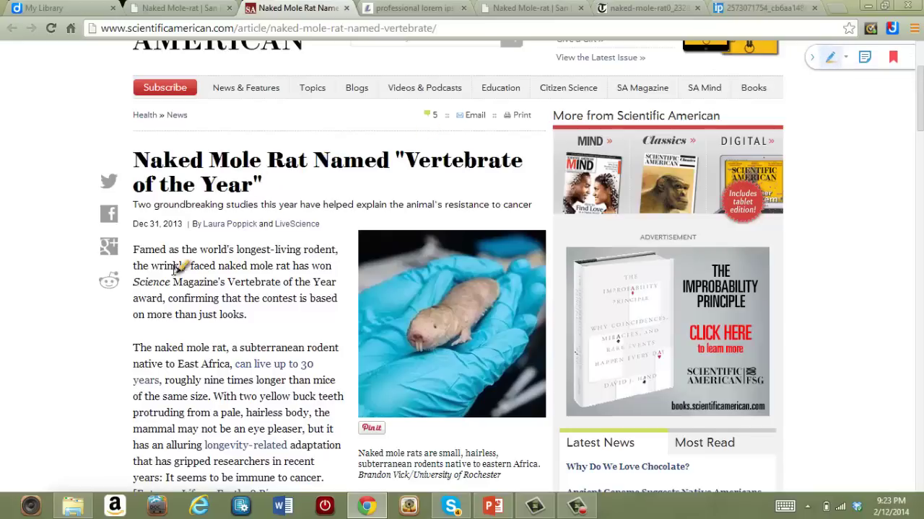
scroll(222, 313, "down", 3)
scroll(220, 321, "down", 3)
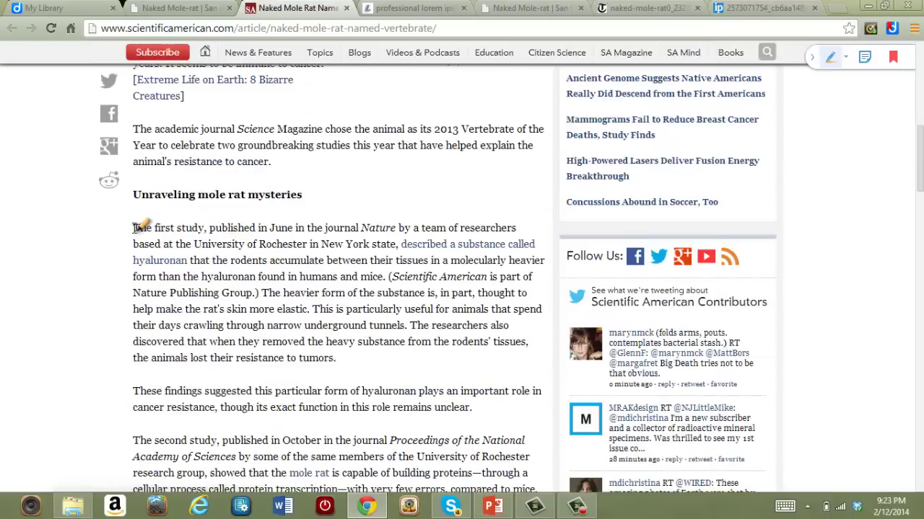
left_click_drag(134, 228, 389, 278)
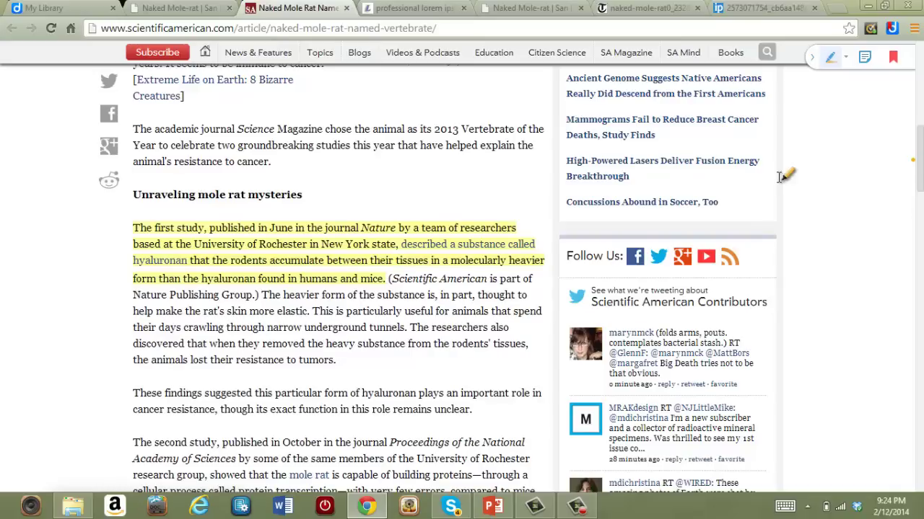
- Attach a sticky note with pasted lorem ipsum text to the article
left_click(868, 68)
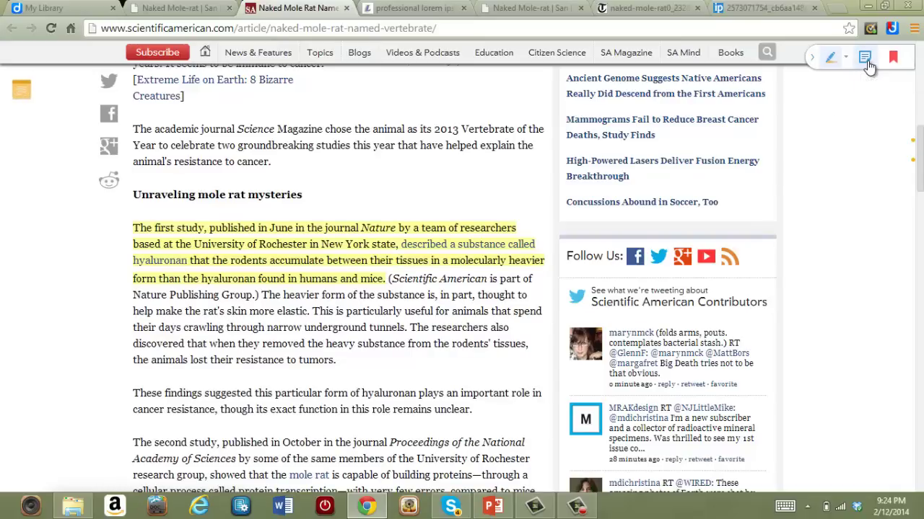
type("Lorem ipsum dolor sit amet, duo falli lucilius incorrupte cu, mea altera probatus vituperata et. Elit consul cetero eam at, no vix hinc tibique, pro prima doctus tritani ut. His diam invenire petentium ne, per ex persius vivendo alienum. Nibh offendit placerat duo cu, agam mutat sea ea.")
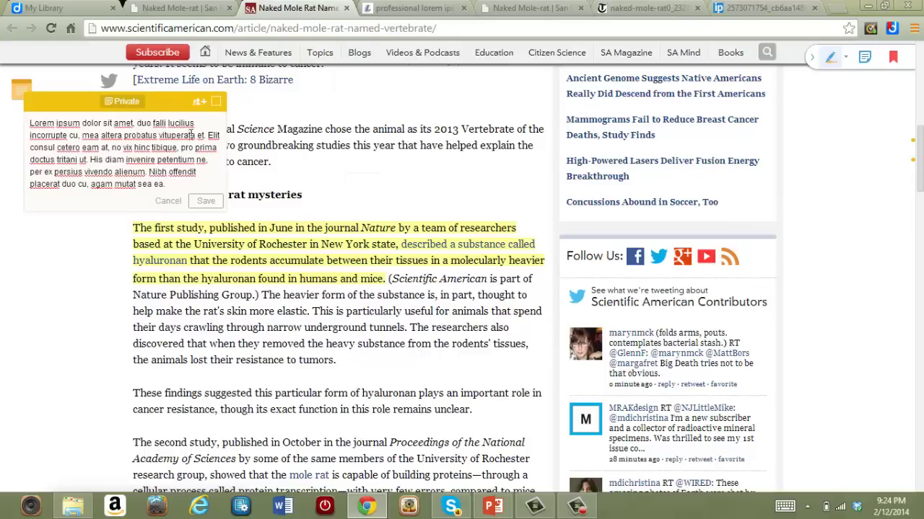
left_click(206, 202)
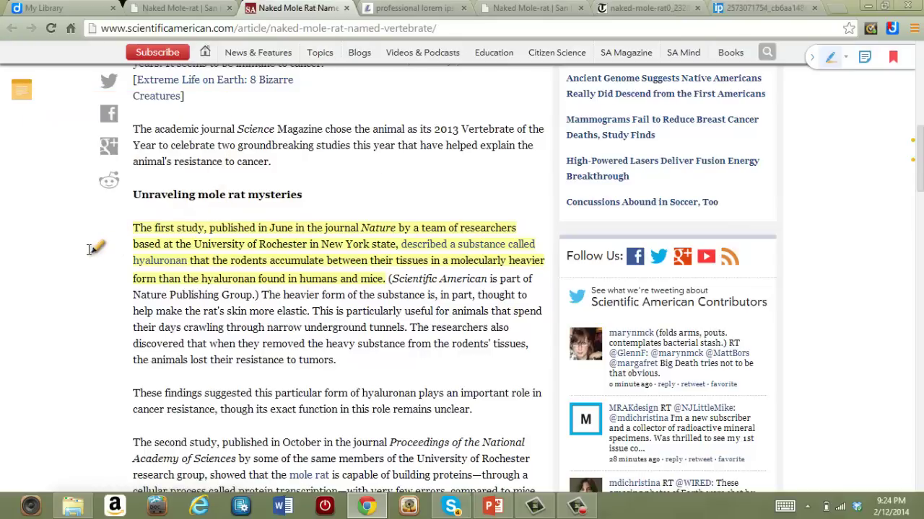
- Review the Scientific American bookmark's description, note and highlight in My Library, then reopen the article in a new tab
left_click(73, 9)
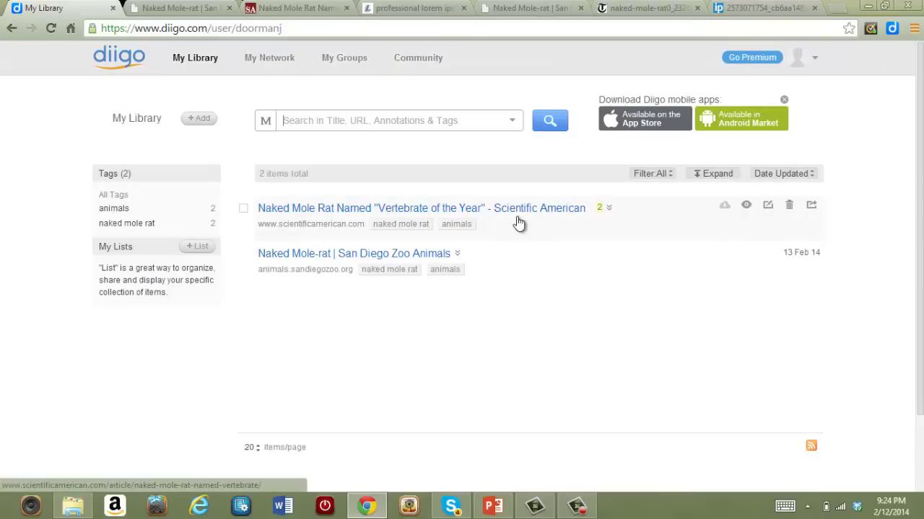
left_click(608, 208)
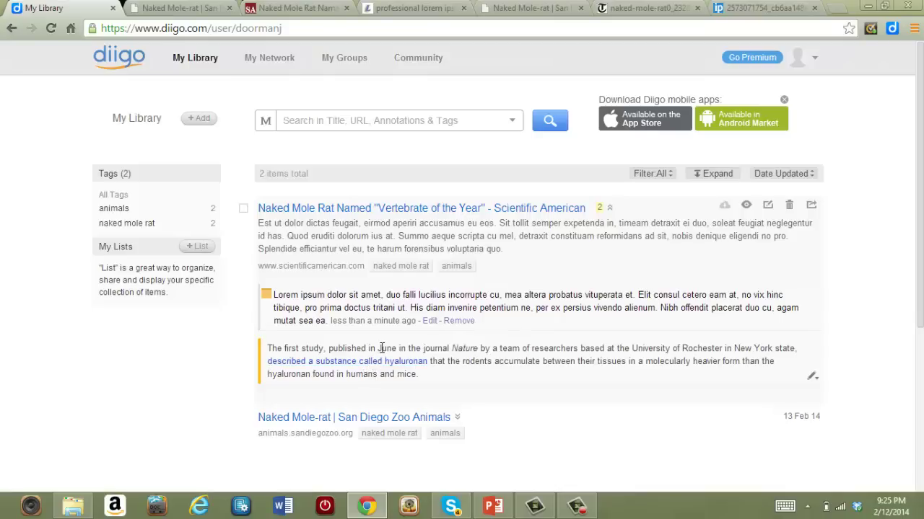
left_click(470, 208)
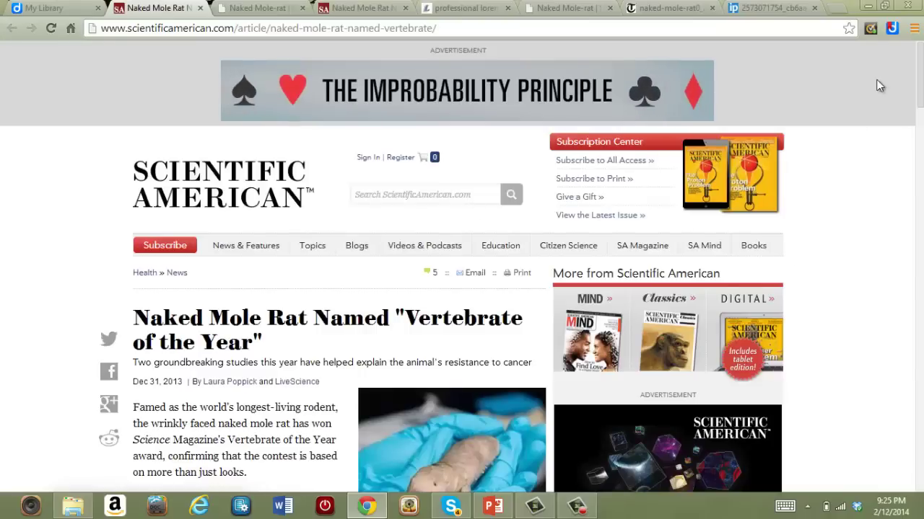
- Turn on Diigo annotation for the reopened article to view its highlight and note, then go to the Telegraph photo tab
left_click(891, 30)
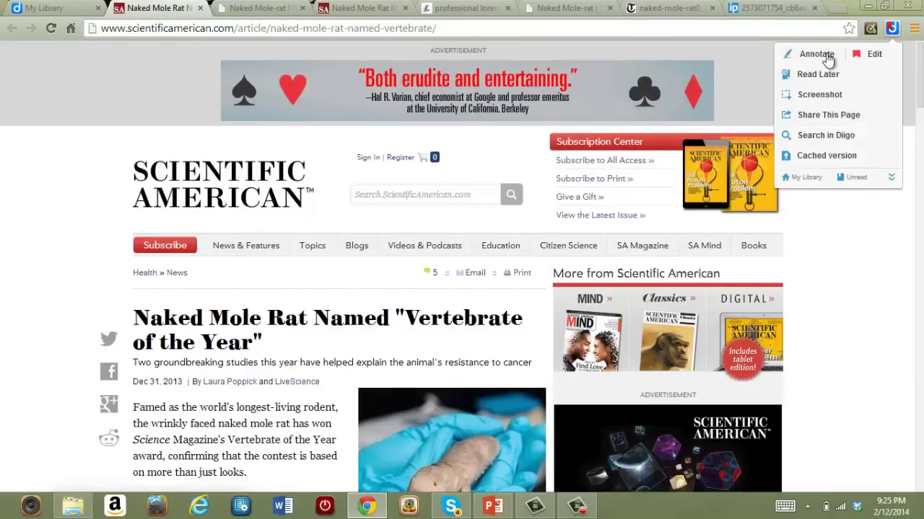
left_click(824, 62)
scroll(834, 223, "down", 3)
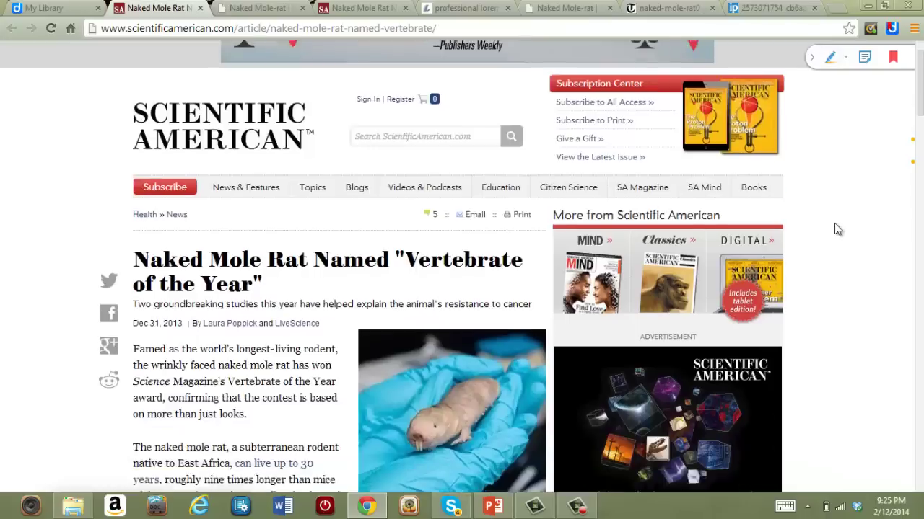
scroll(835, 229, "down", 3)
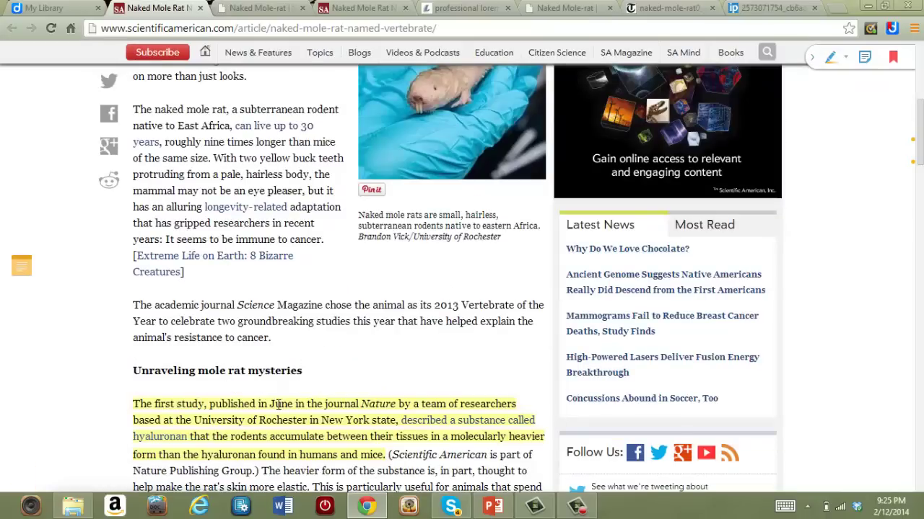
scroll(91, 378, "up", 4)
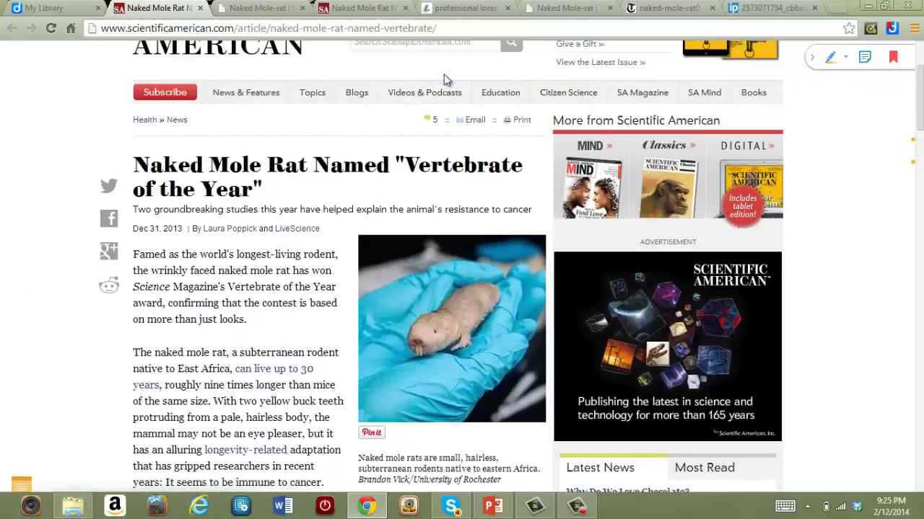
key("ctrl+7")
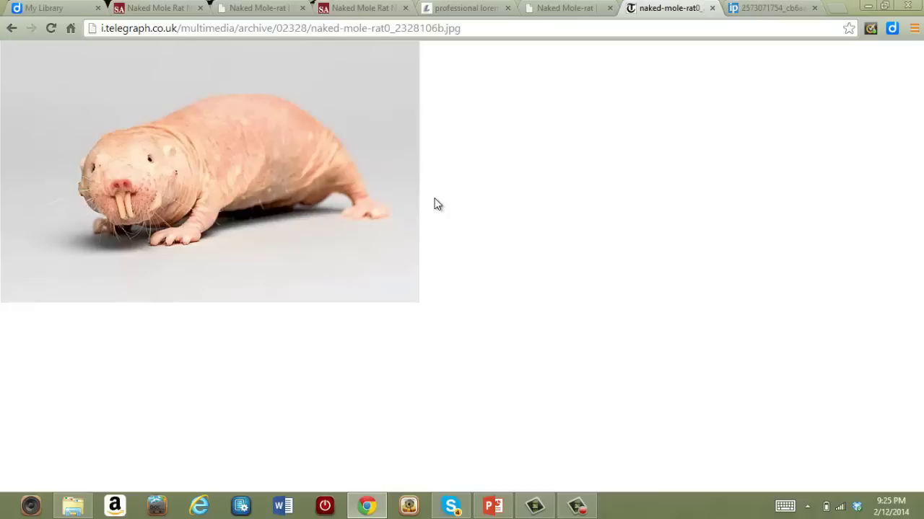
- Save the Telegraph mole-rat photo to Diigo tagged 'naked mole rat', 'images' and 'animals'
right_click(365, 192)
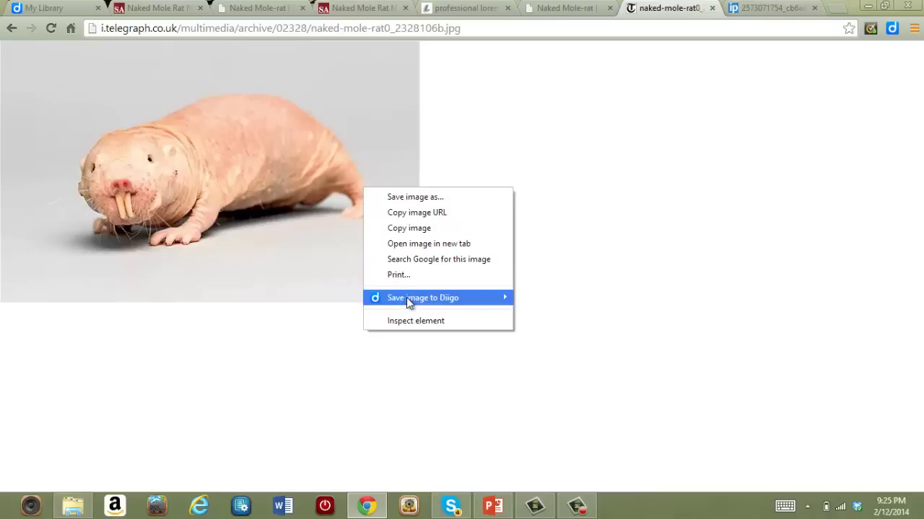
mouse_move(411, 305)
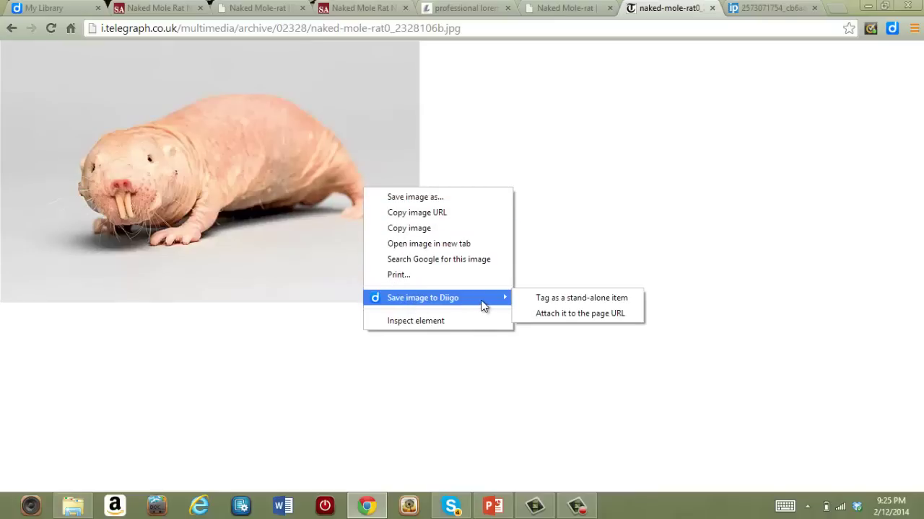
left_click(577, 298)
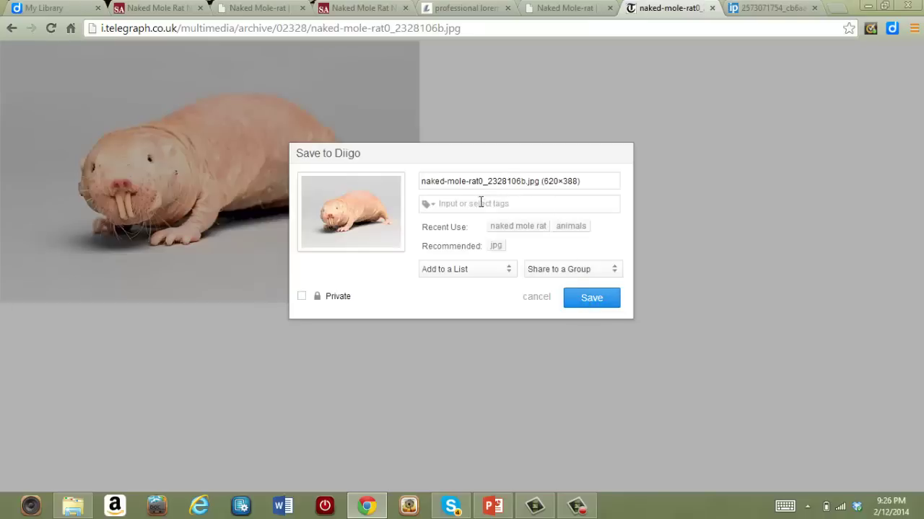
left_click(516, 227)
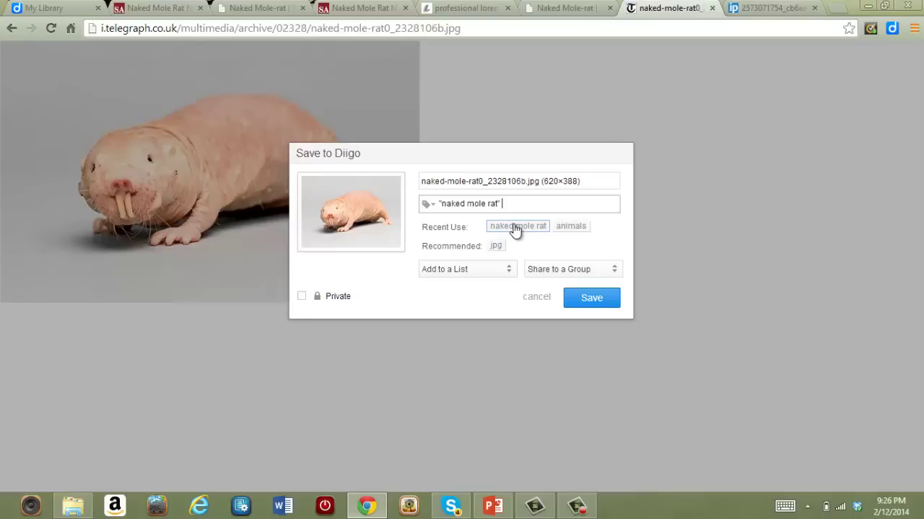
type("images")
left_click(569, 227)
left_click(581, 302)
left_click(61, 9)
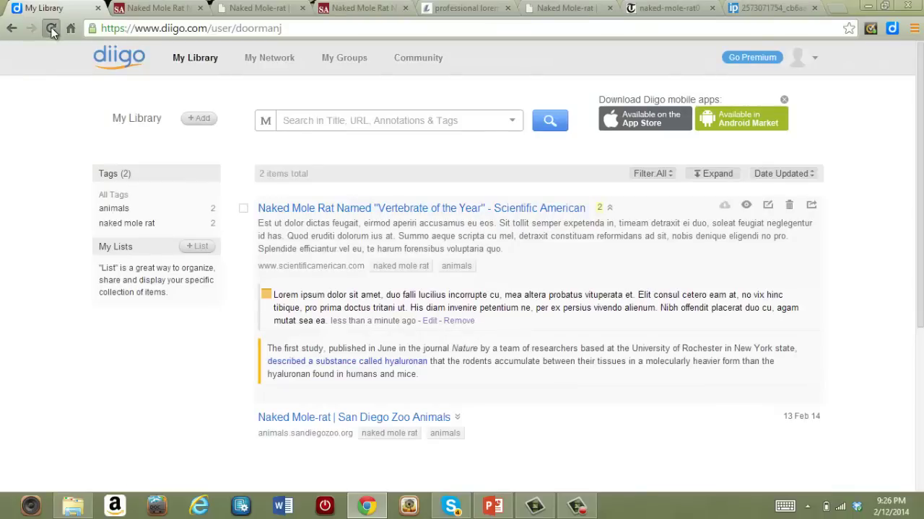
- Reload the library and give the saved mole-rat image a pasted lorem ipsum description through its edit form
left_click(51, 29)
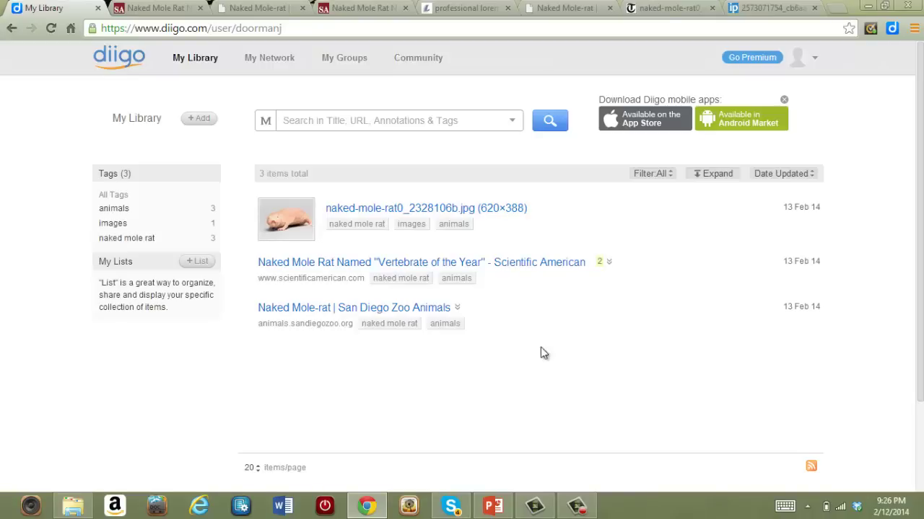
left_click(767, 207)
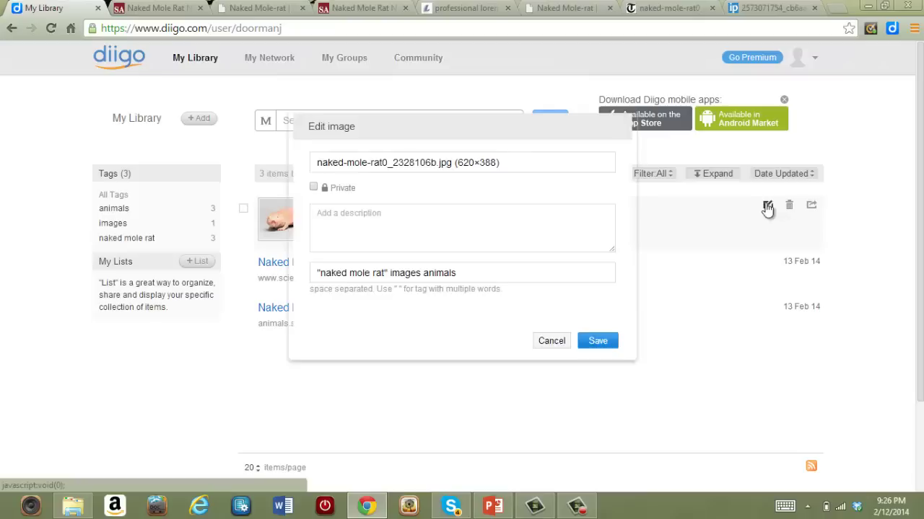
left_click(514, 210)
type("Lorem ipsum dolor sit amet, duo falli lucilius incorrupte cu, mea altera probatus vituperata et. Elit consul cetero eam at, no vix hinc tibique, pro prima doctus tritani ut. His diam invenire petentium ne, per ex persius vivendo alienum. Nibh offendit placerat duo cu, agam mutat sea ea.")
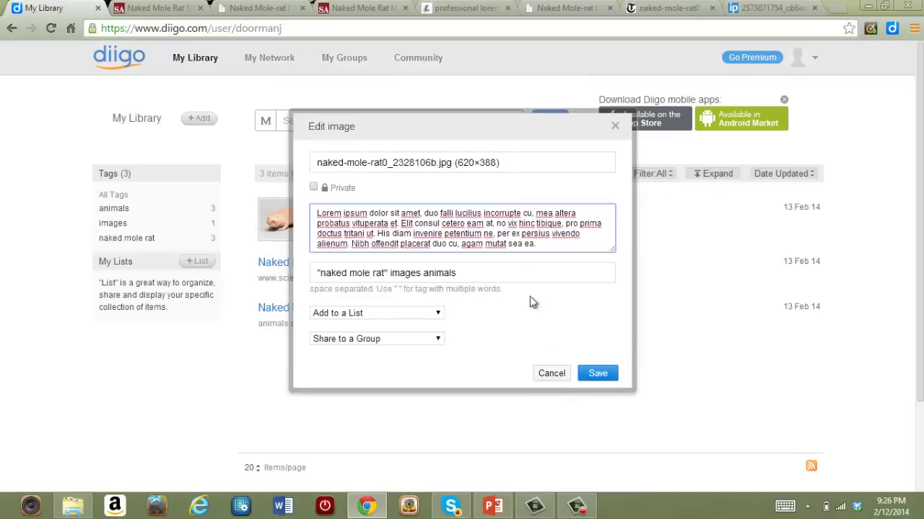
left_click(589, 372)
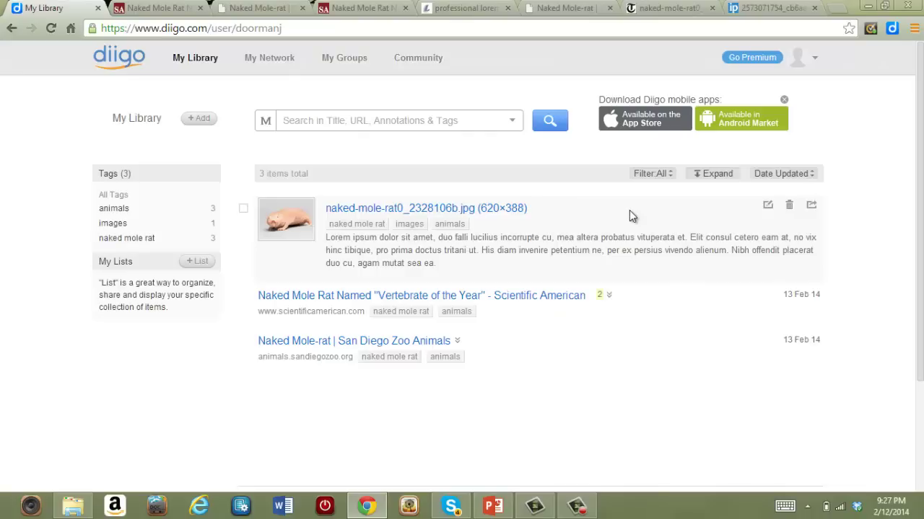
left_click(717, 180)
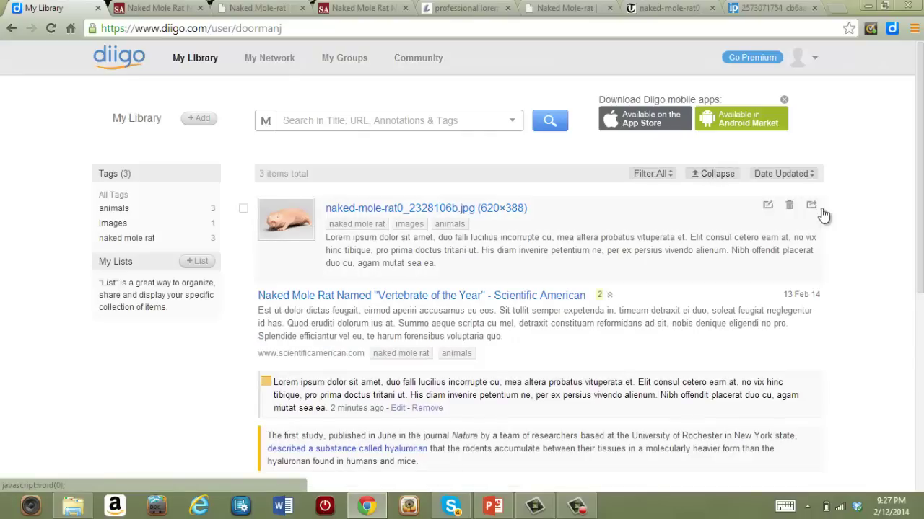
scroll(852, 249, "down", 1)
scroll(851, 248, "down", 3)
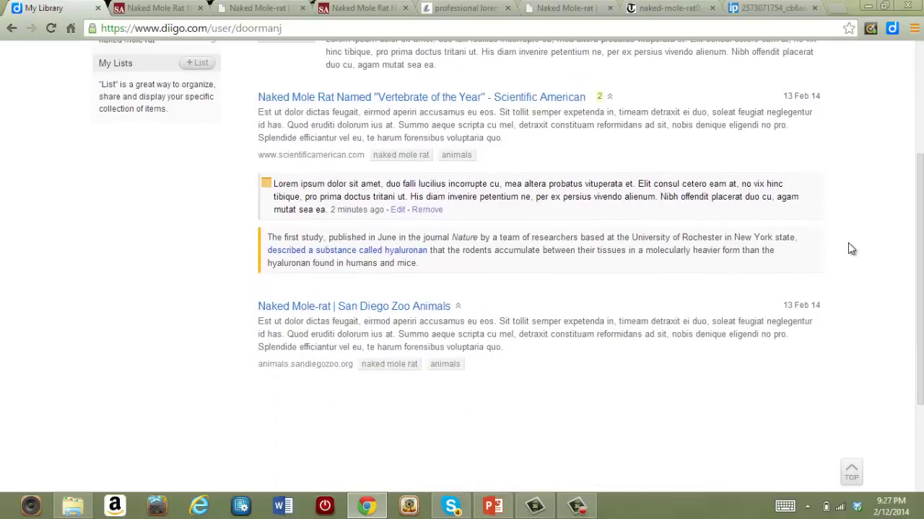
scroll(848, 248, "up", 1)
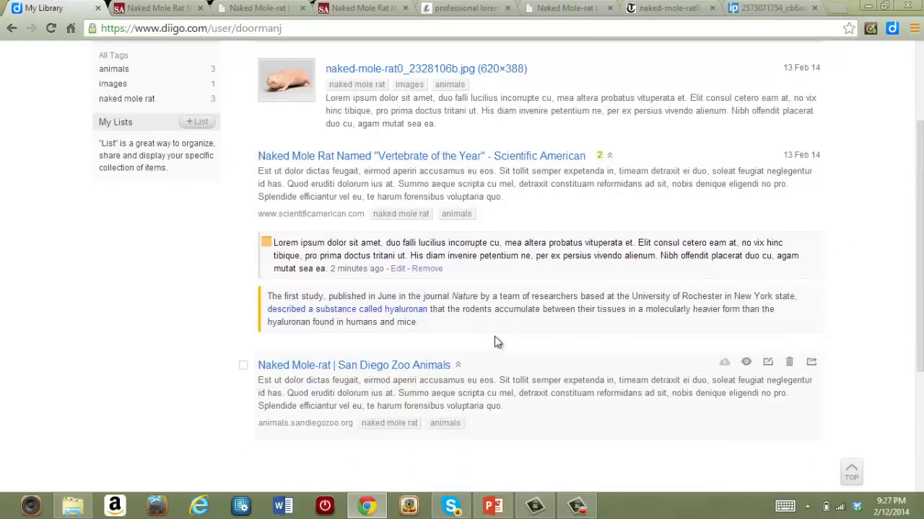
scroll(867, 188, "up", 4)
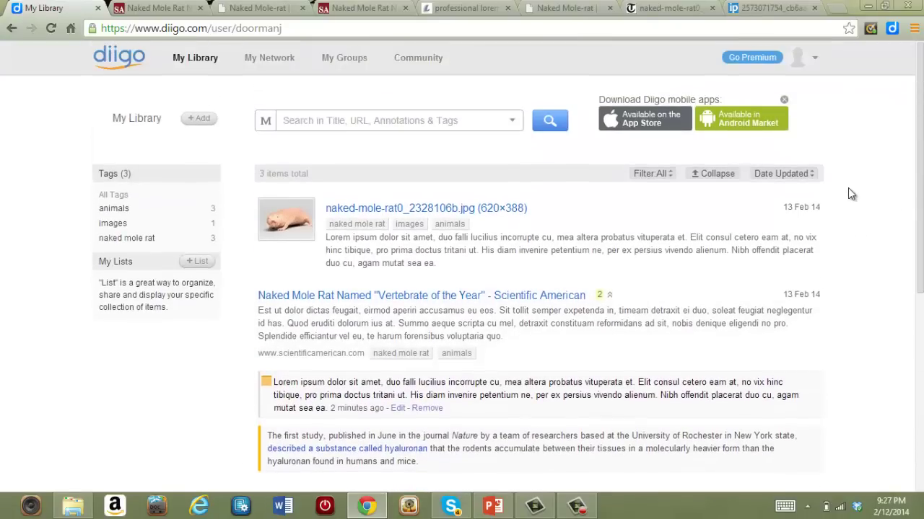
left_click(712, 175)
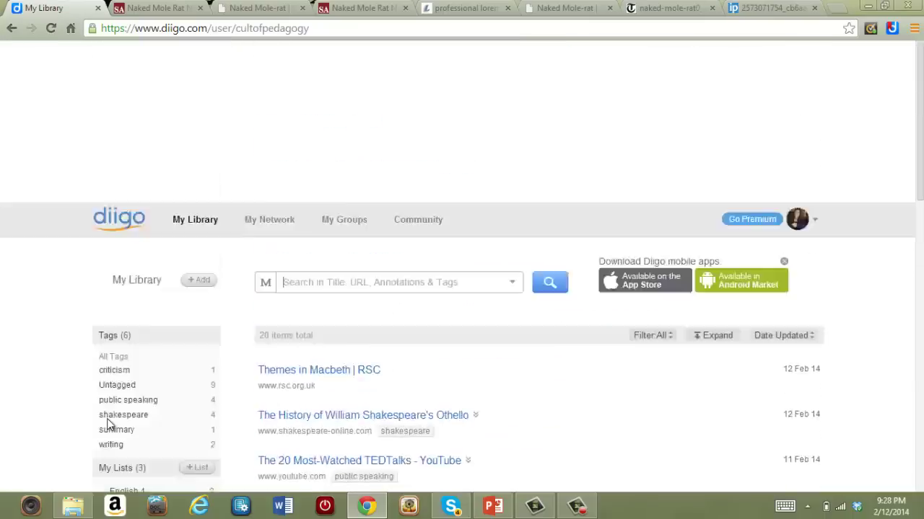
scroll(107, 425, "down", 3)
scroll(108, 425, "up", 3)
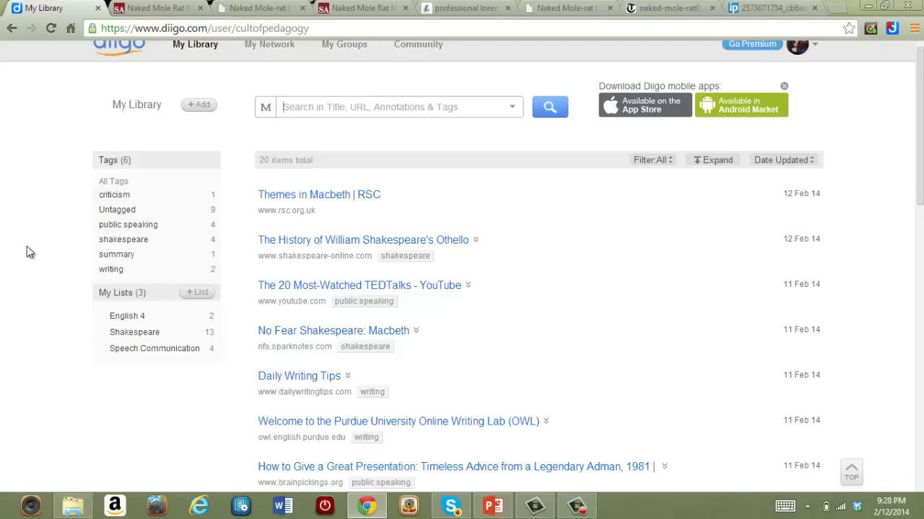
left_click(149, 227)
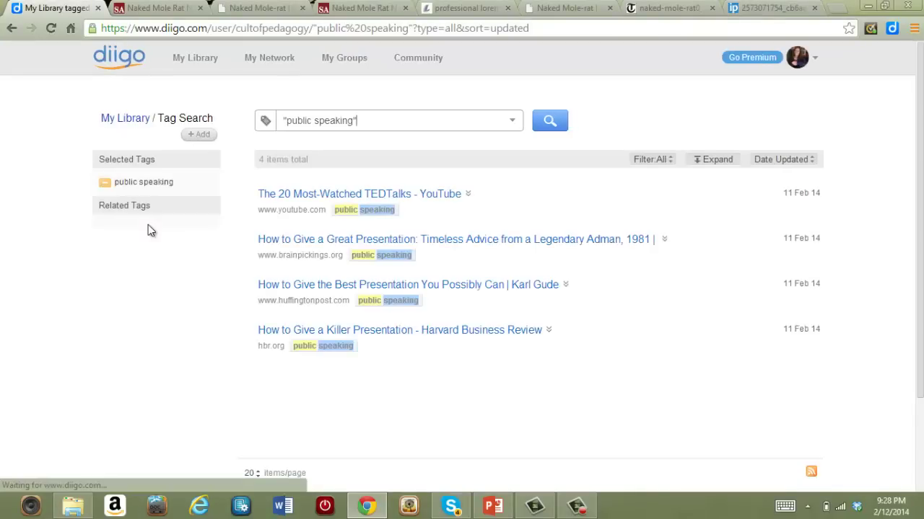
key("alt+Left")
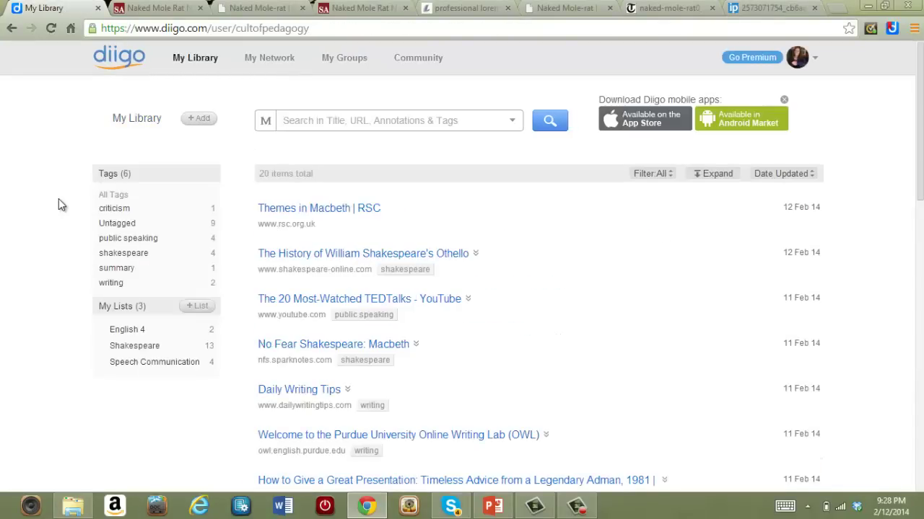
scroll(58, 205, "down", 1)
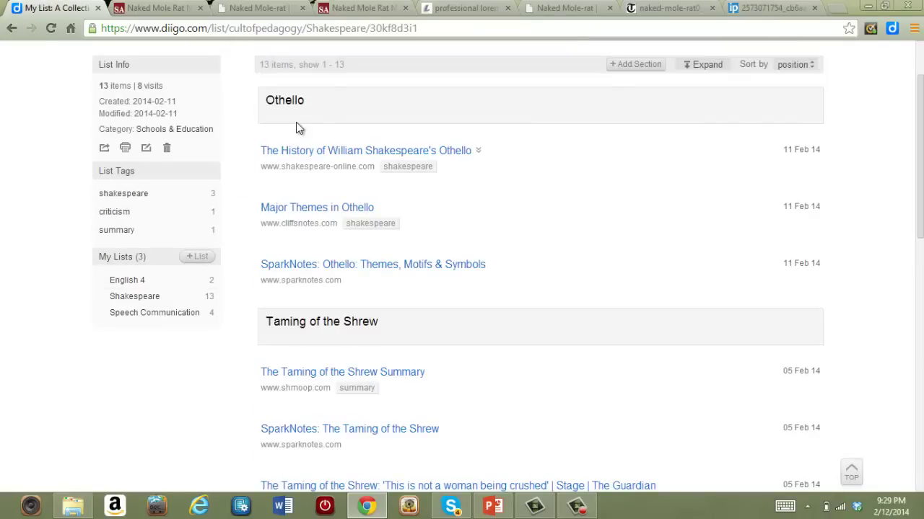
- In the Shakespeare list, move Major Themes in Othello above History of Shakespeare's Othello, then scroll to the unsectioned items
mouse_move(302, 127)
mouse_move(249, 217)
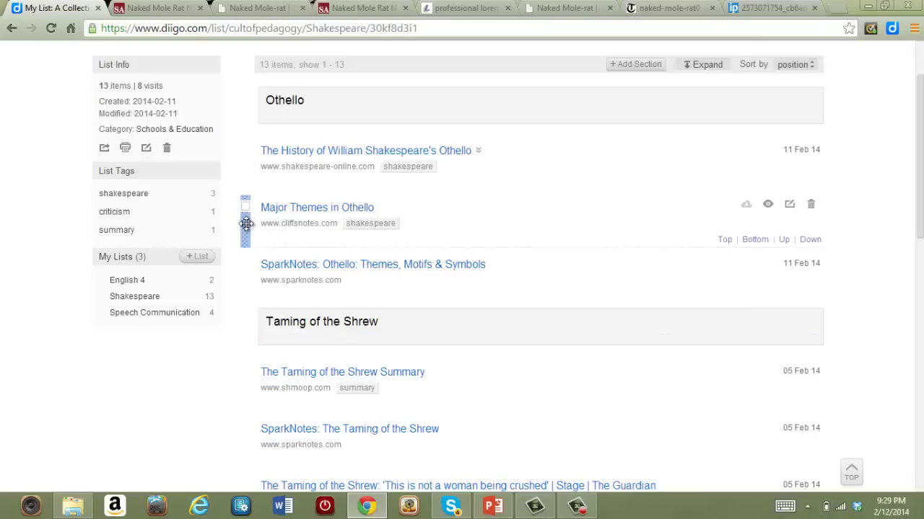
left_click_drag(246, 224, 252, 166)
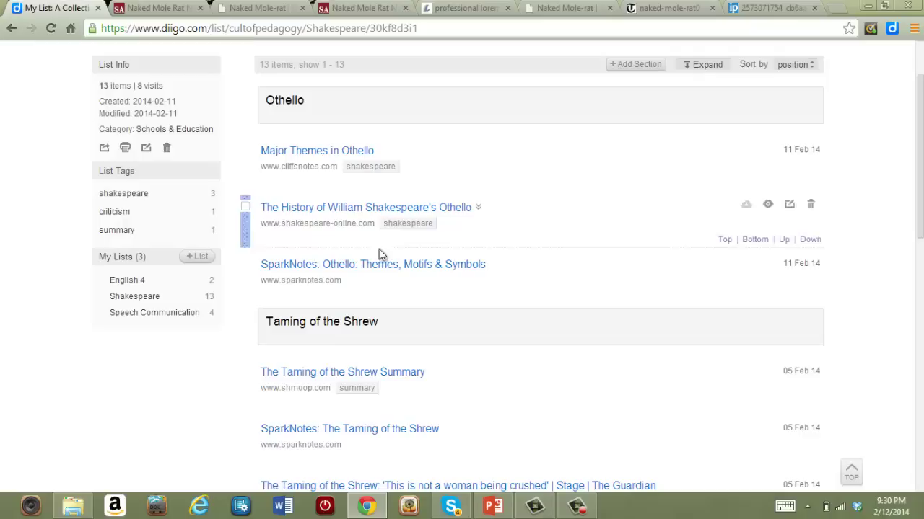
mouse_move(380, 264)
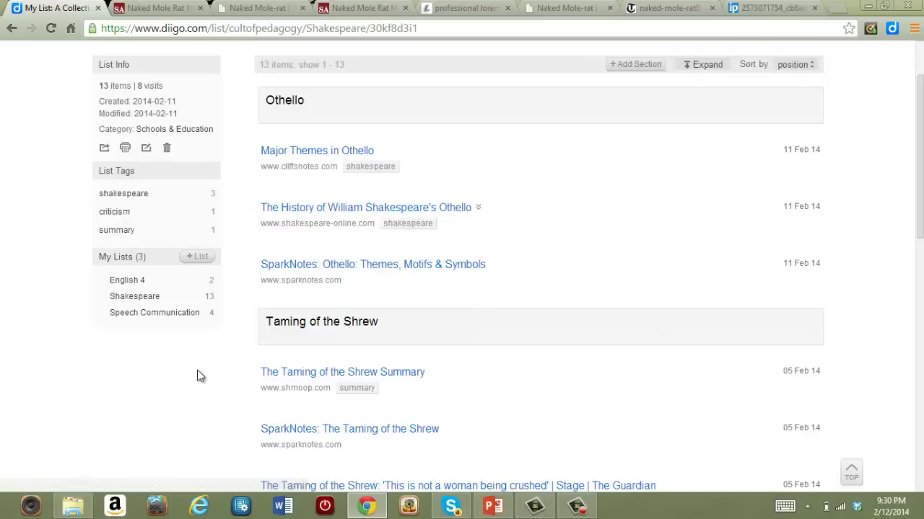
scroll(189, 373, "down", 4)
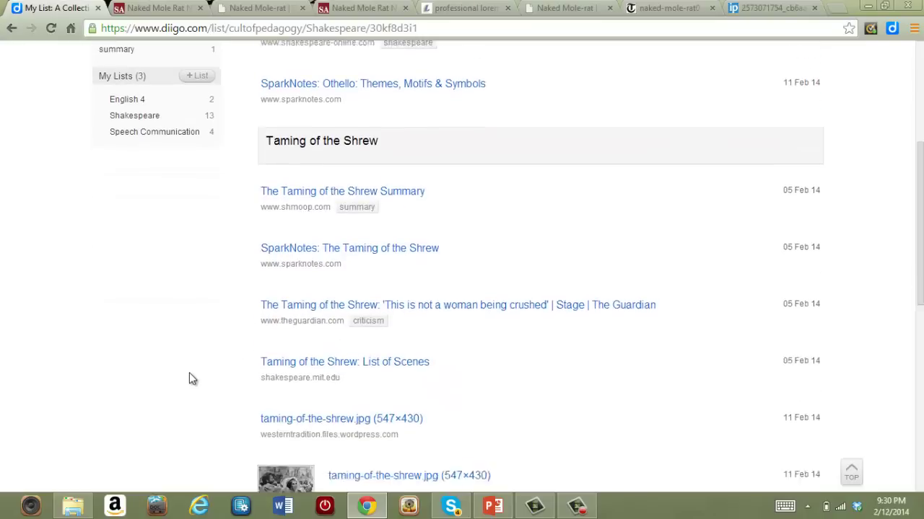
scroll(189, 378, "down", 2)
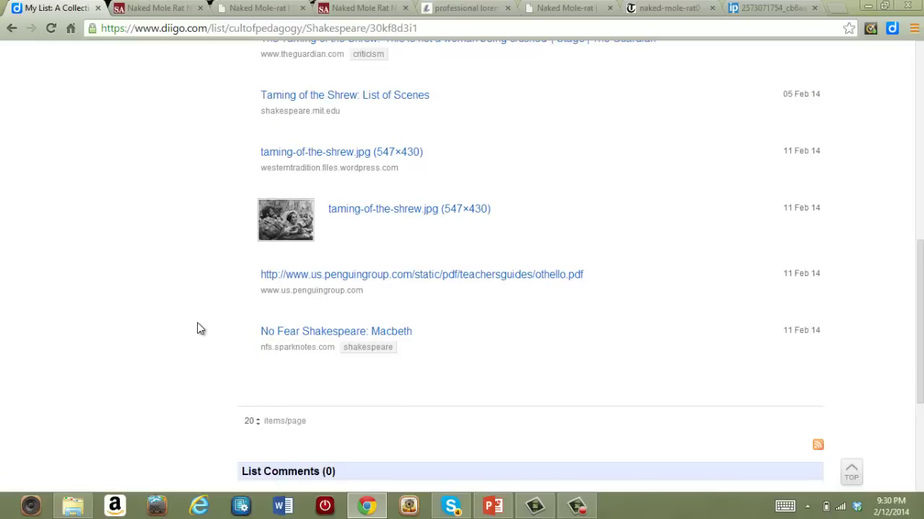
- Add a new section headed 'Macbeth' to the Shakespeare list
key("Home")
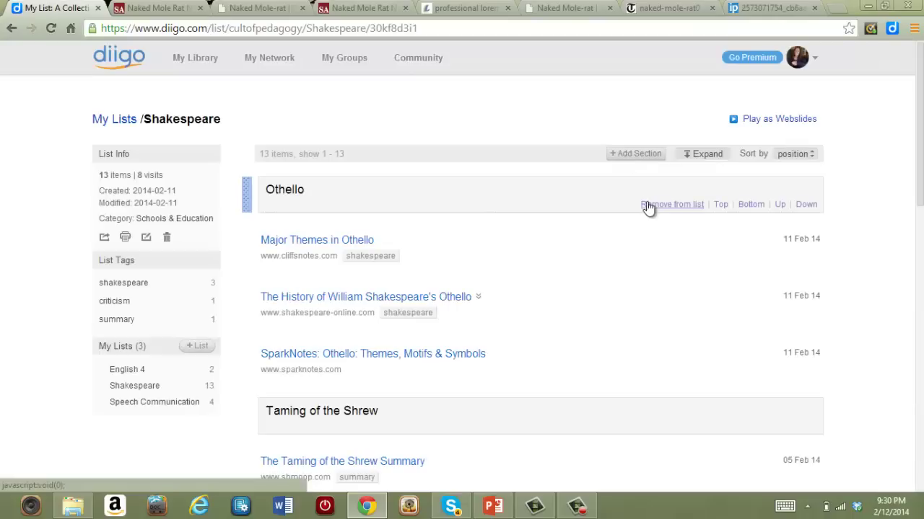
left_click(635, 155)
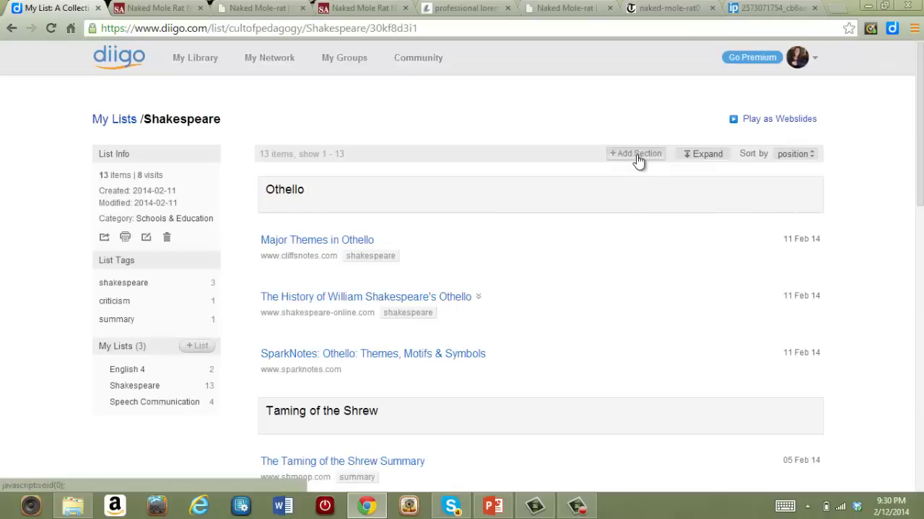
left_click(499, 200)
type("Macbeth")
left_click(267, 266)
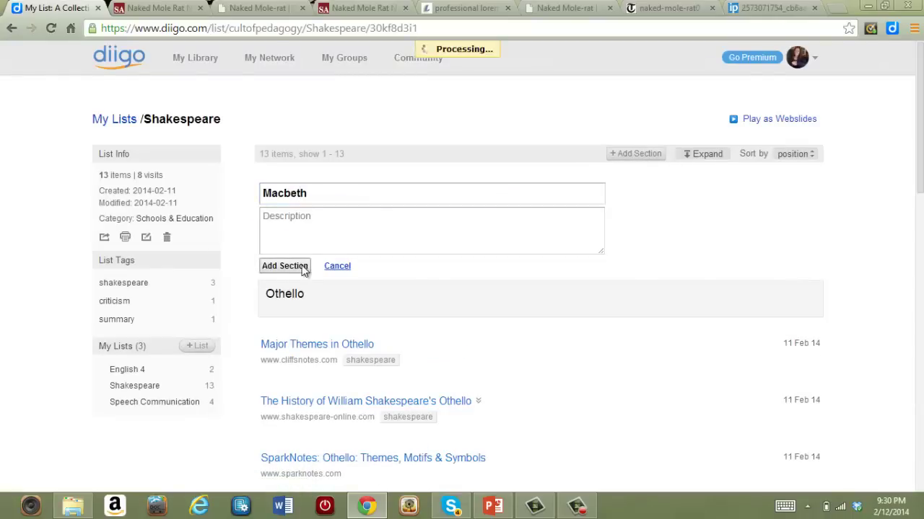
- Move No Fear Shakespeare: Macbeth to sit directly under the Macbeth heading
scroll(239, 370, "down", 8)
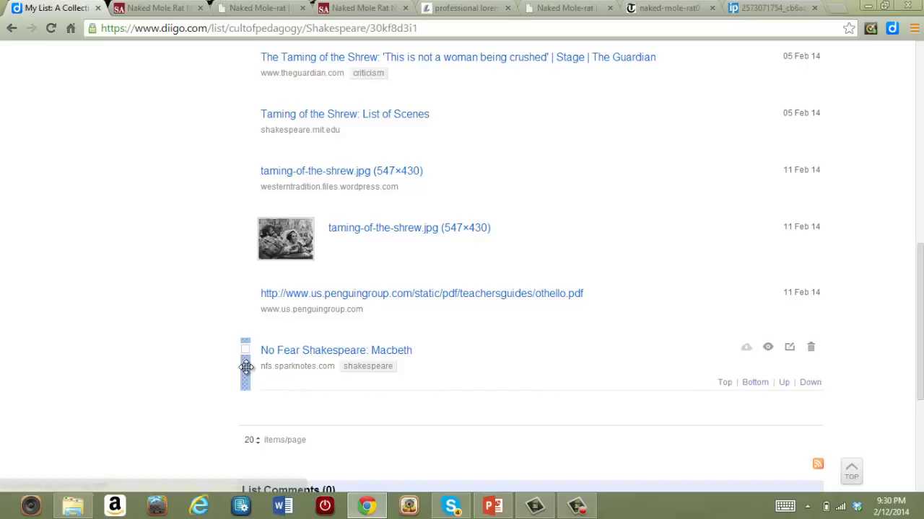
left_click_drag(247, 358, 248, 225)
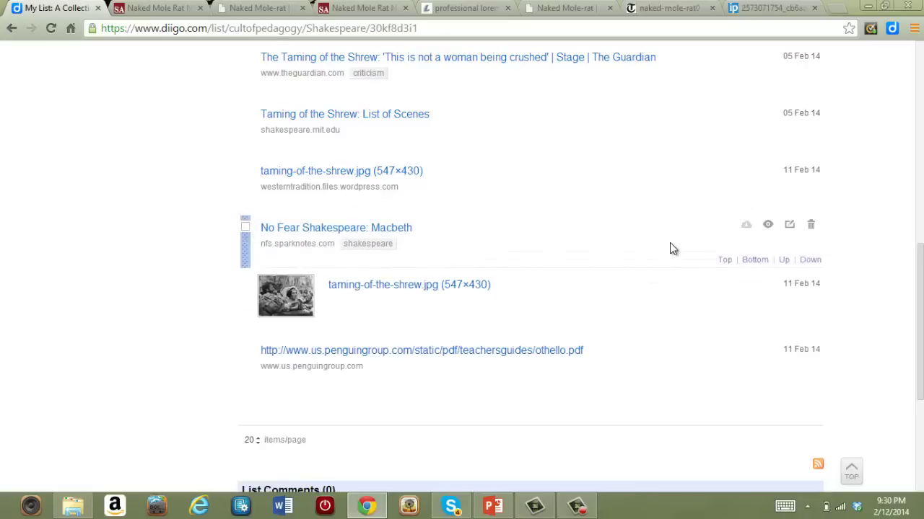
left_click(725, 260)
scroll(306, 288, "up", 8)
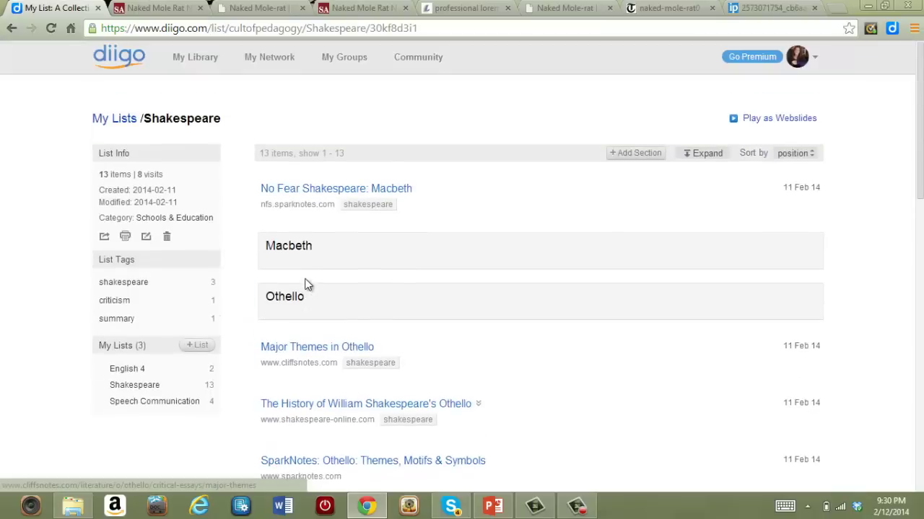
left_click_drag(245, 196, 253, 258)
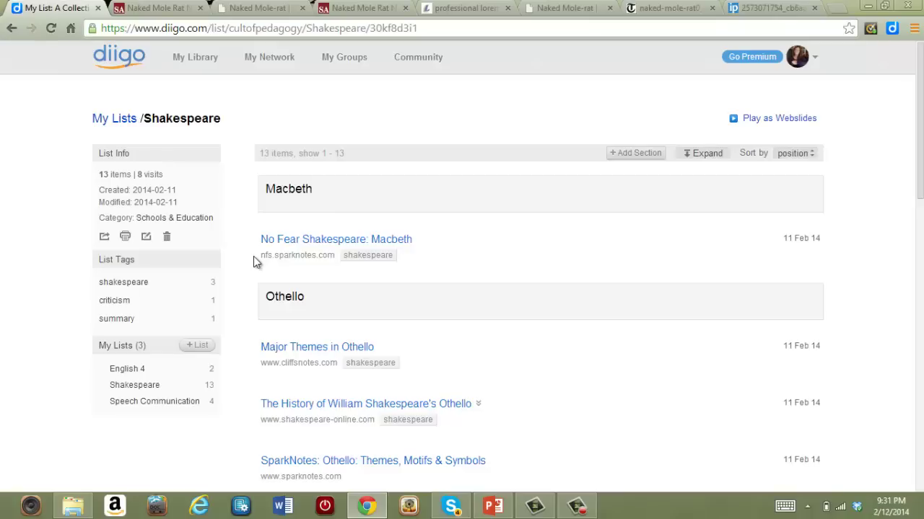
- Add the Themes in Macbeth | RSC bookmark from My Library to the Shakespeare list
left_click(189, 60)
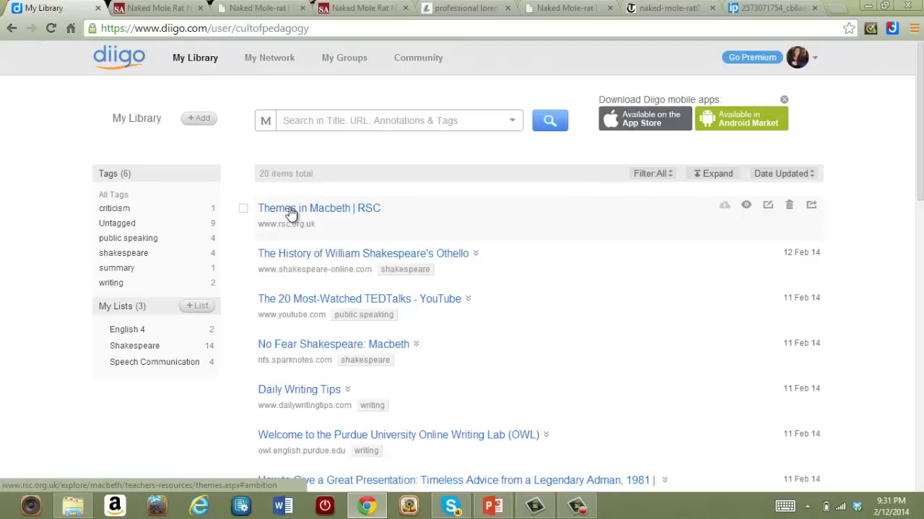
left_click(244, 208)
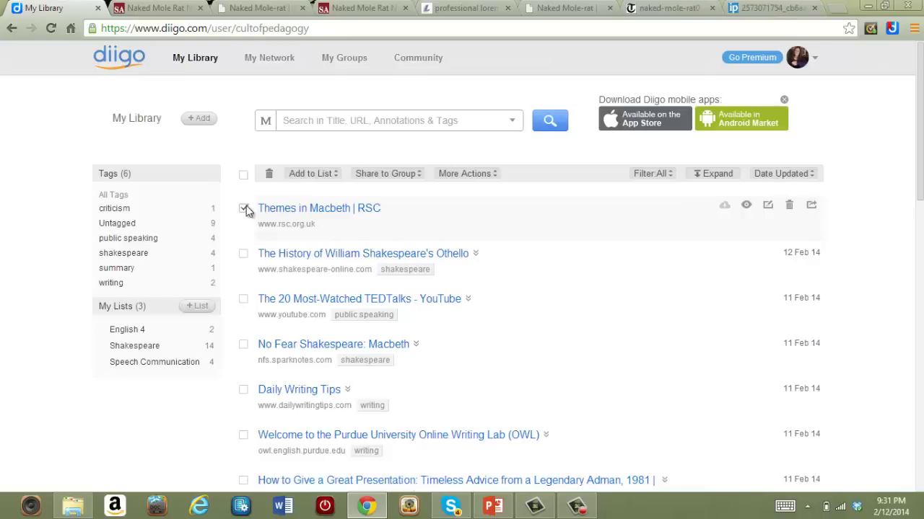
left_click(336, 174)
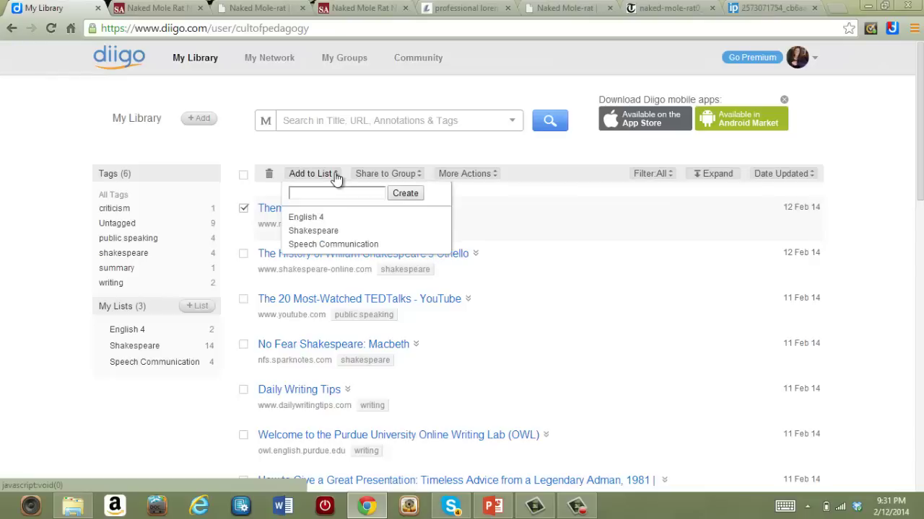
left_click(313, 231)
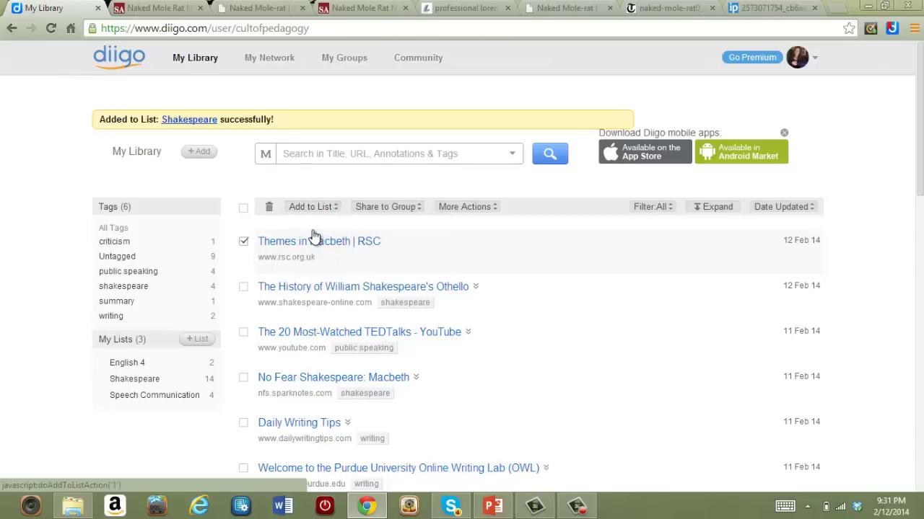
- In the Shakespeare list, place Themes in Macbeth | RSC below No Fear Shakespeare: Macbeth
left_click(137, 379)
scroll(139, 386, "down", 8)
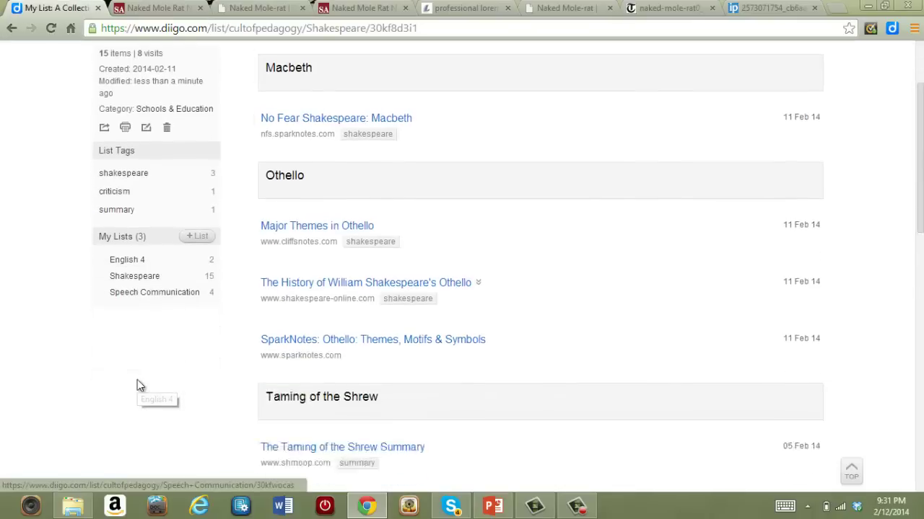
scroll(140, 386, "down", 3)
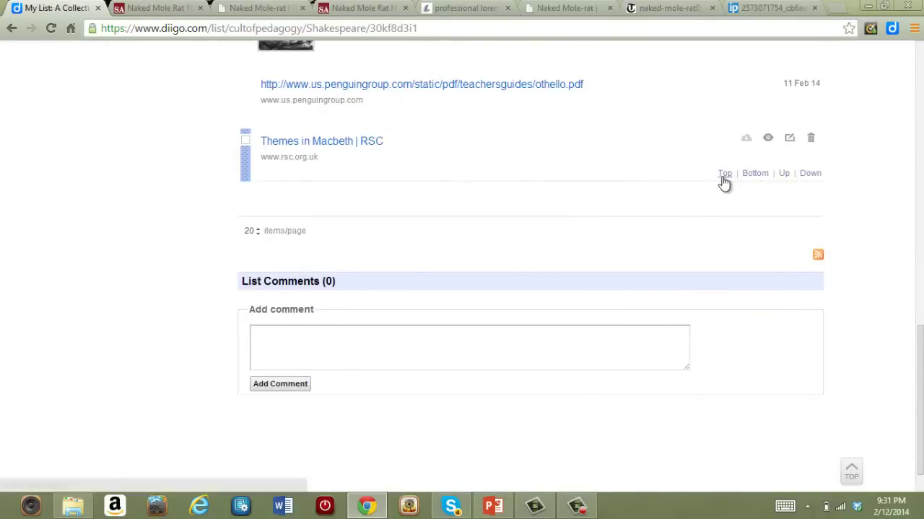
left_click(723, 175)
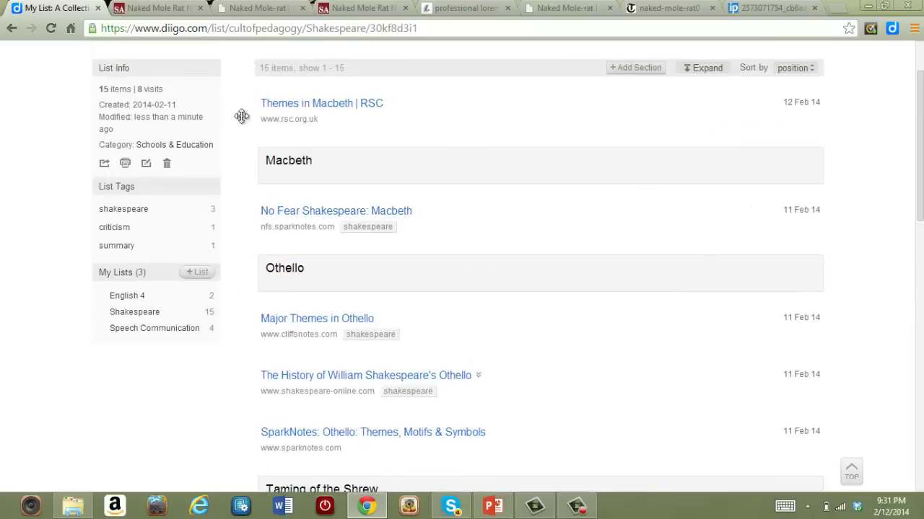
left_click_drag(242, 120, 264, 233)
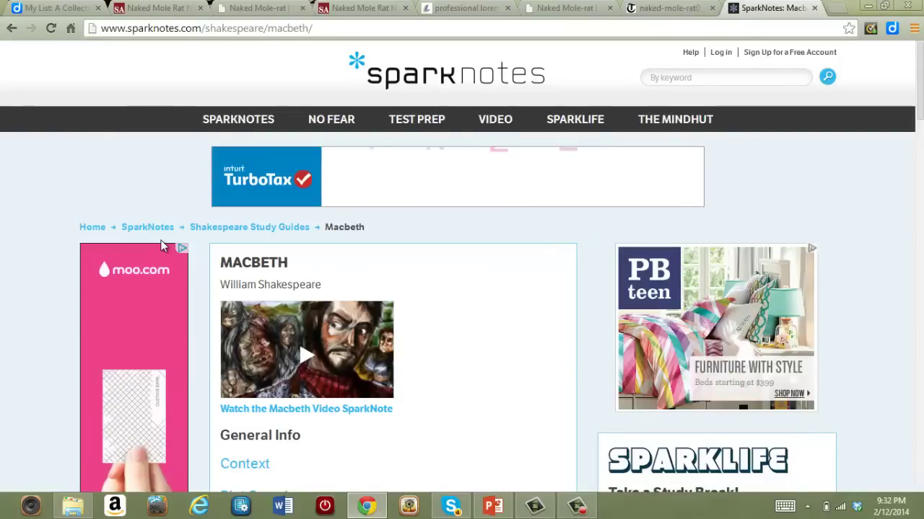
- Save the SparkNotes Macbeth page with a pasted description, tags shakespeare and Macbeth, in the Shakespeare list
left_click(893, 29)
left_click(871, 62)
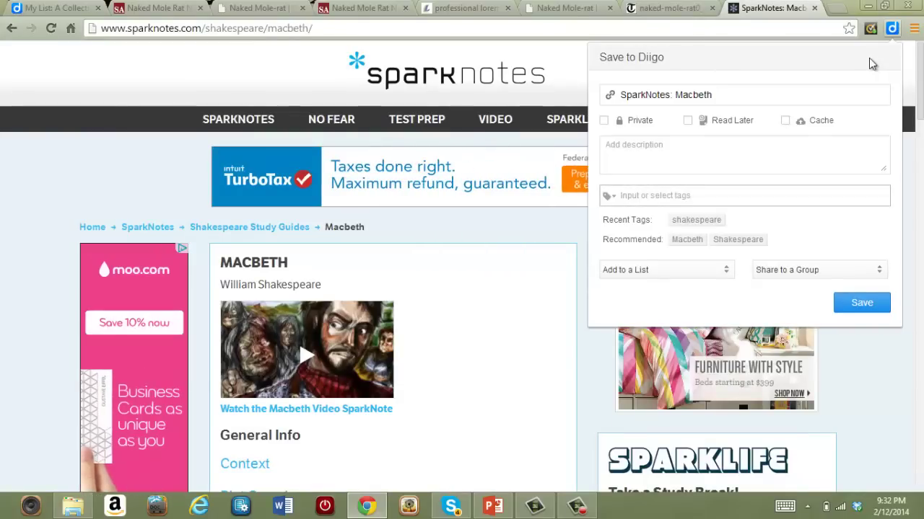
left_click(663, 145)
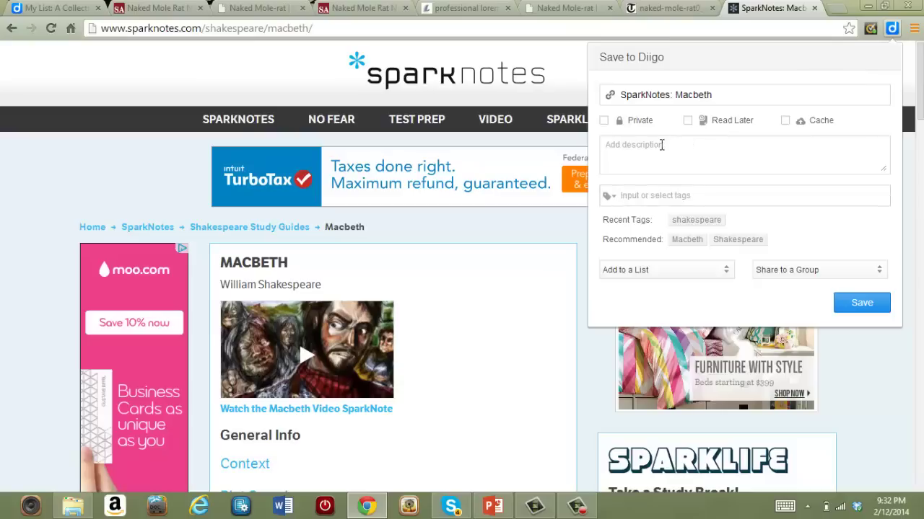
key("ctrl+v")
left_click(696, 220)
left_click(686, 240)
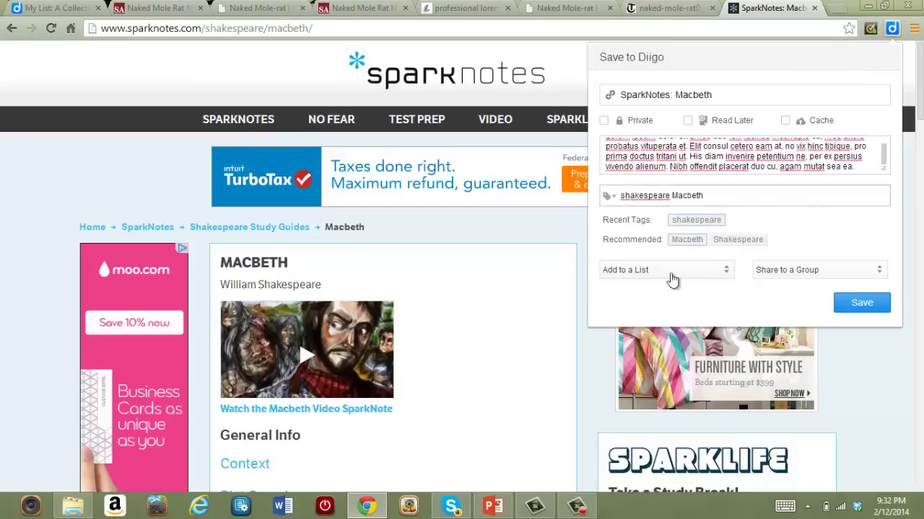
left_click(726, 274)
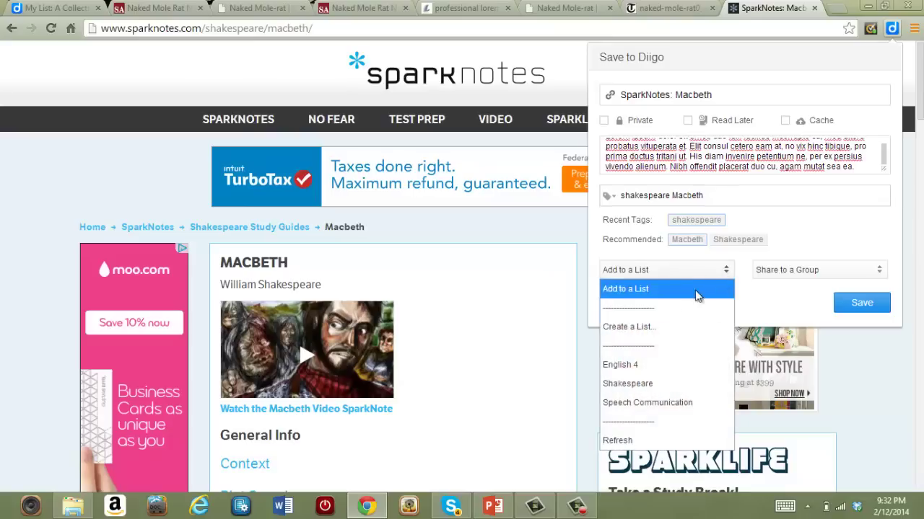
left_click(635, 385)
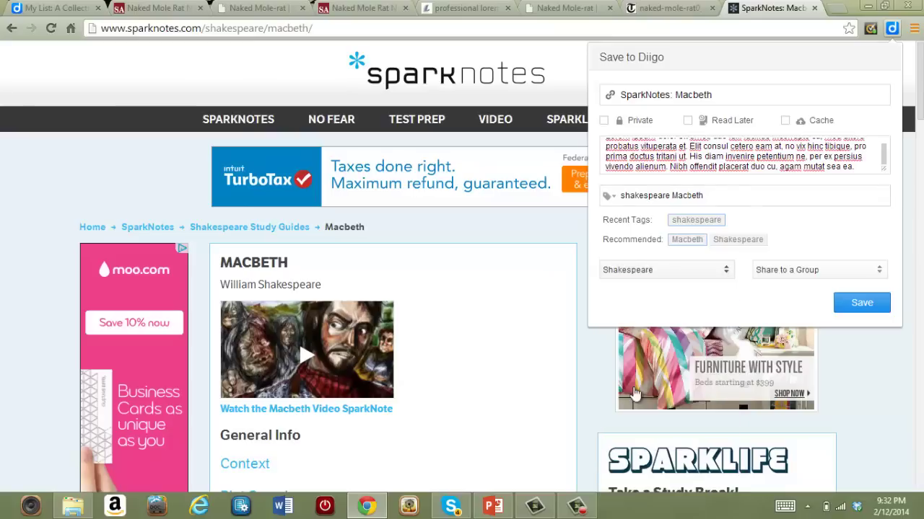
left_click(862, 303)
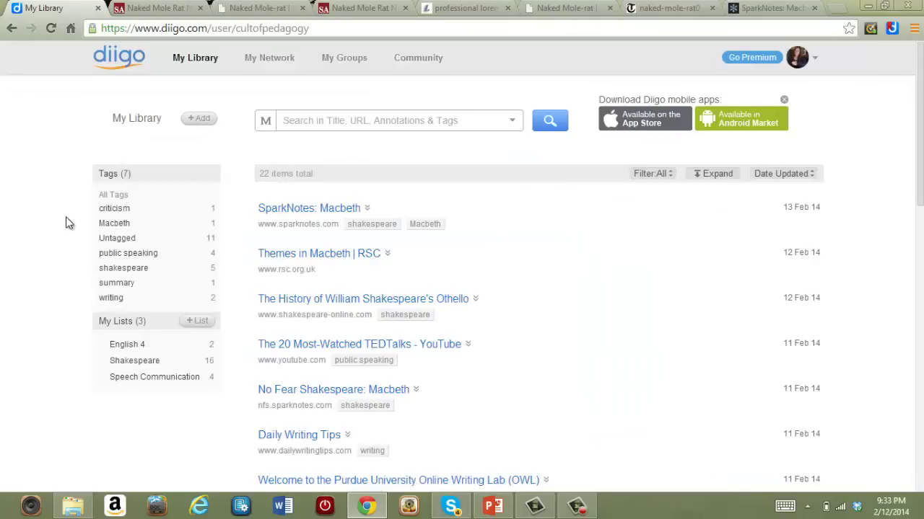
- Move SparkNotes: Macbeth below No Fear Shakespeare: Macbeth in the Shakespeare list, then begin a new list
left_click(135, 365)
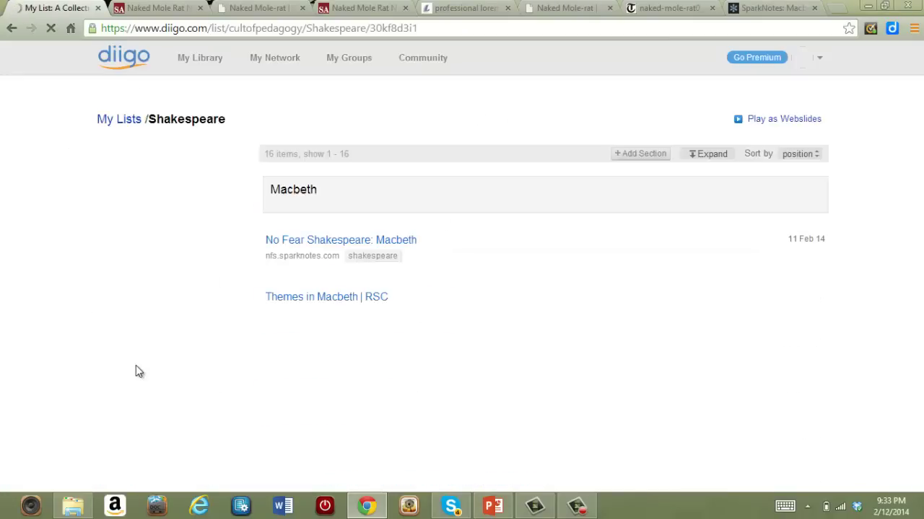
scroll(148, 357, "down", 15)
mouse_move(289, 243)
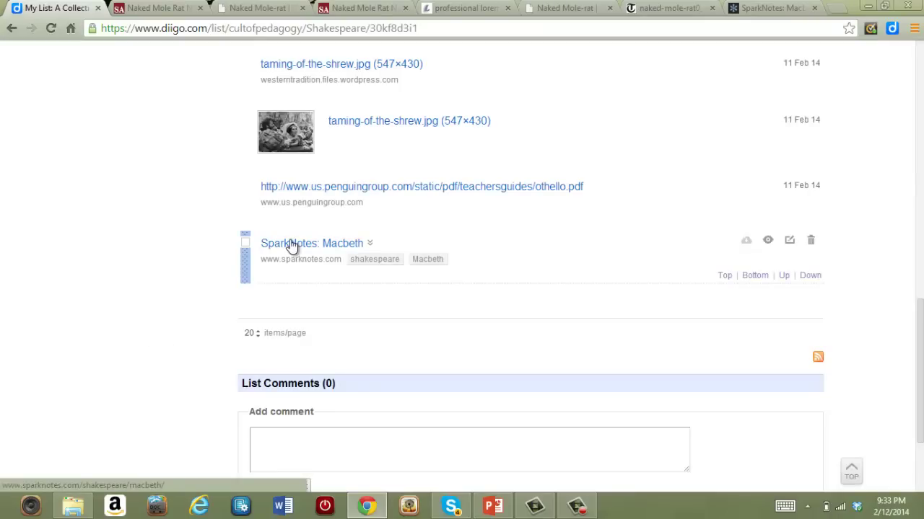
left_click(726, 275)
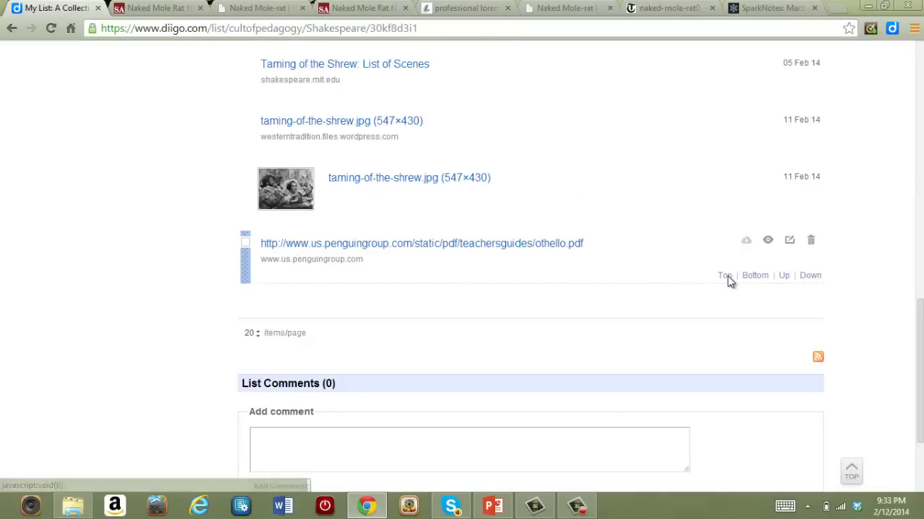
scroll(225, 253, "up", 10)
scroll(225, 253, "up", 4)
mouse_move(246, 114)
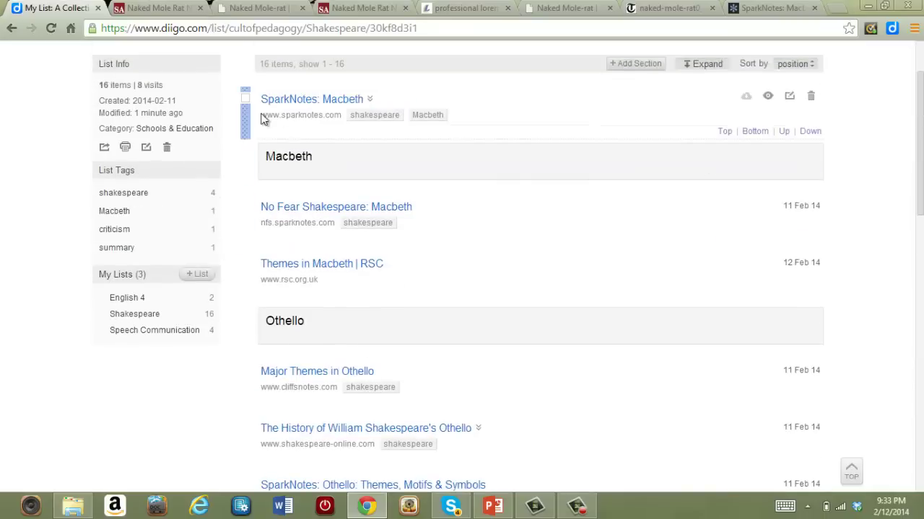
left_click_drag(247, 132, 906, 202)
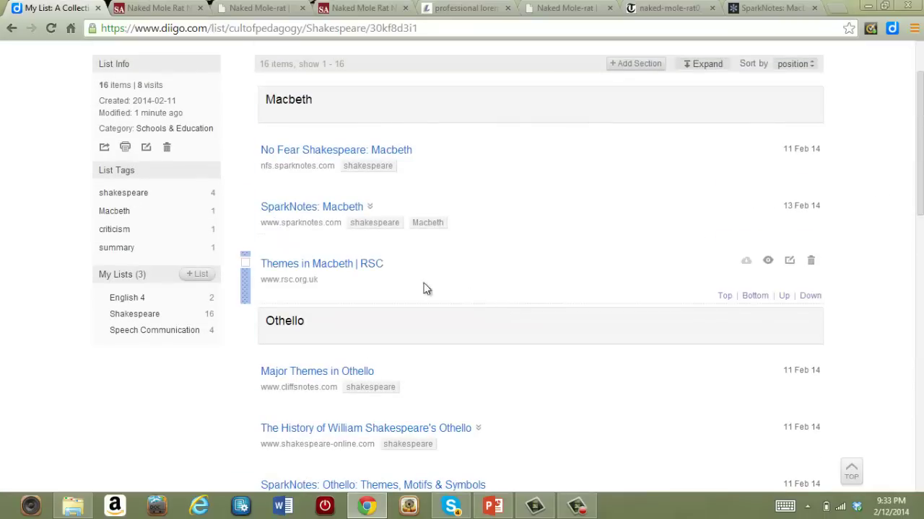
left_click(199, 274)
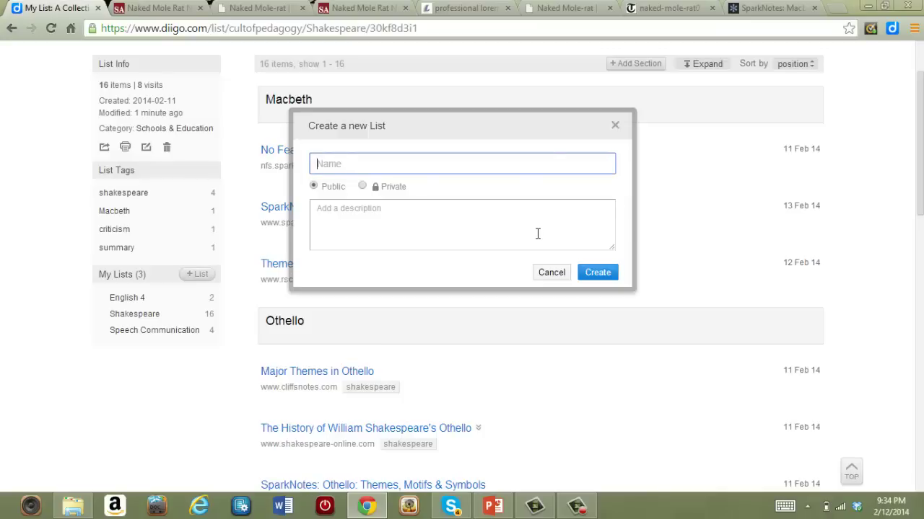
- Create a list named 'Jewelry' with Private visibility
type("Jewelry")
left_click(363, 187)
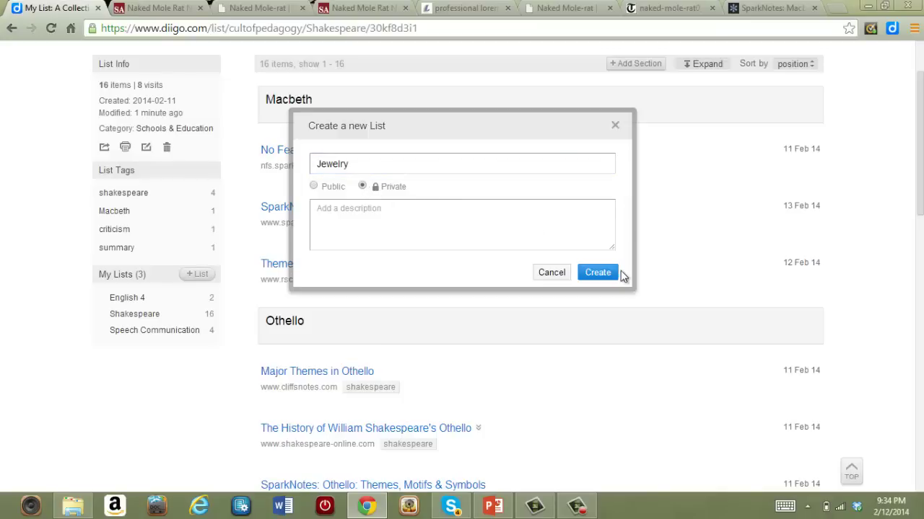
left_click(610, 273)
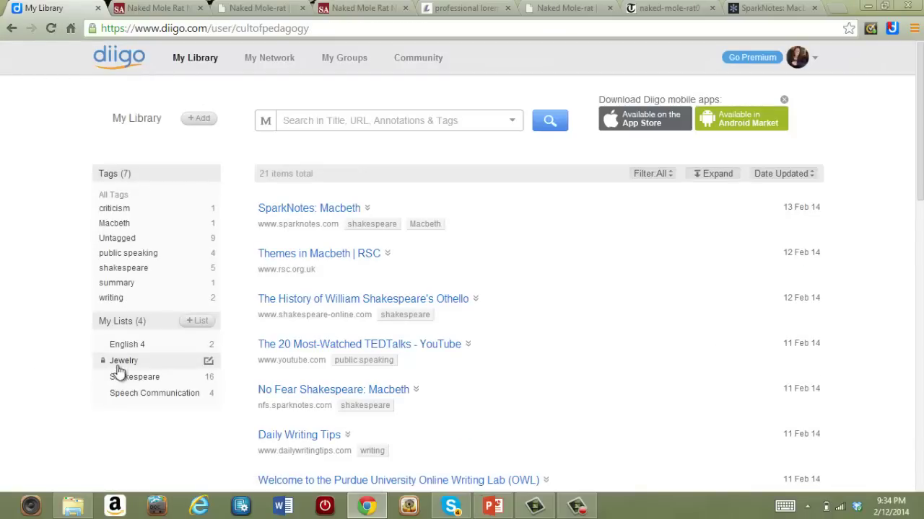
left_click_drag(119, 370, 80, 429)
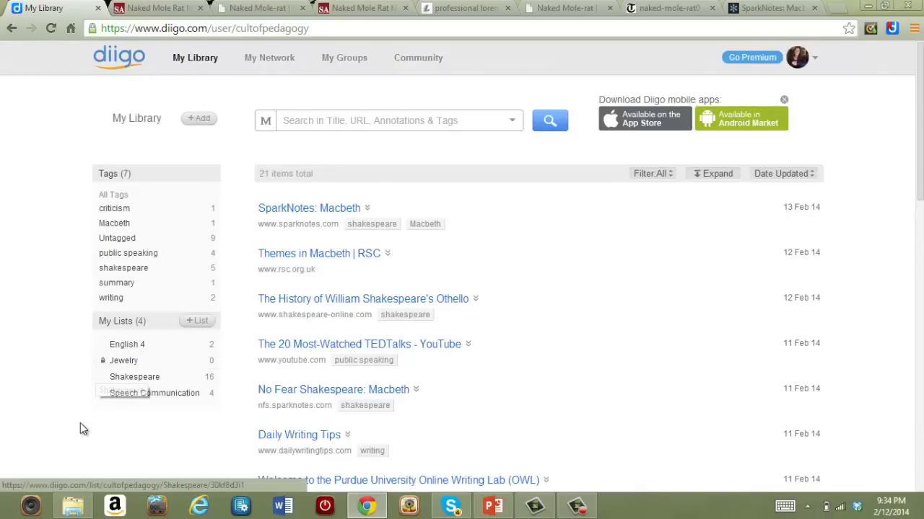